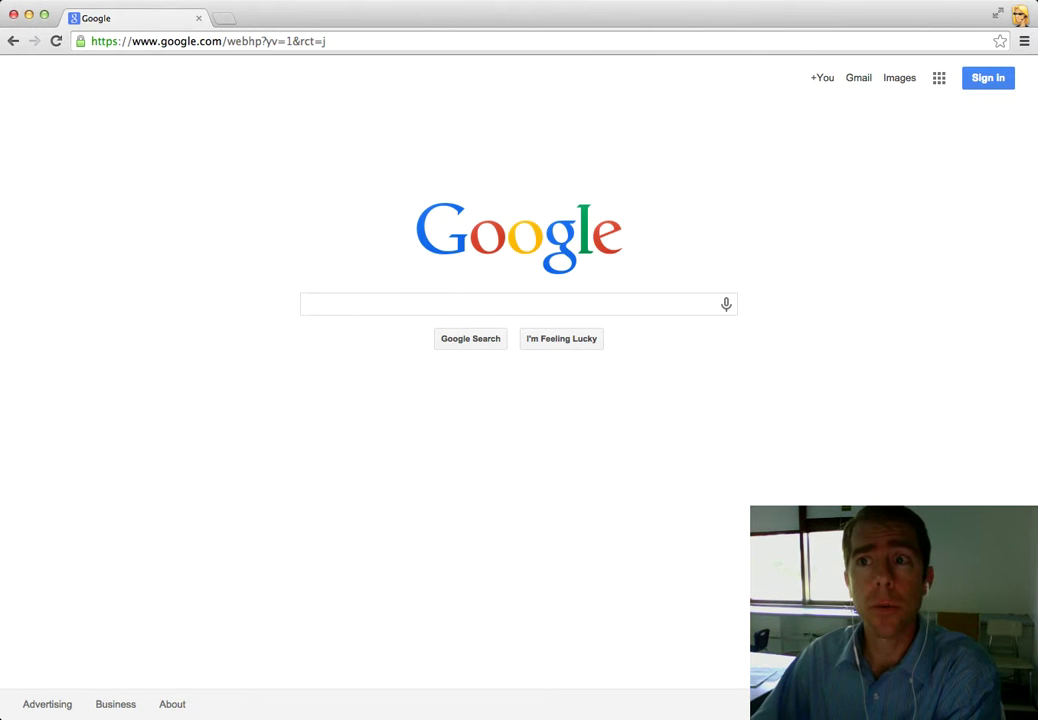
- Sign in with a different student account's e-mail and password, with stay-signed-in turned off
{"action": "left_click", "coordinate": [999, 83]}
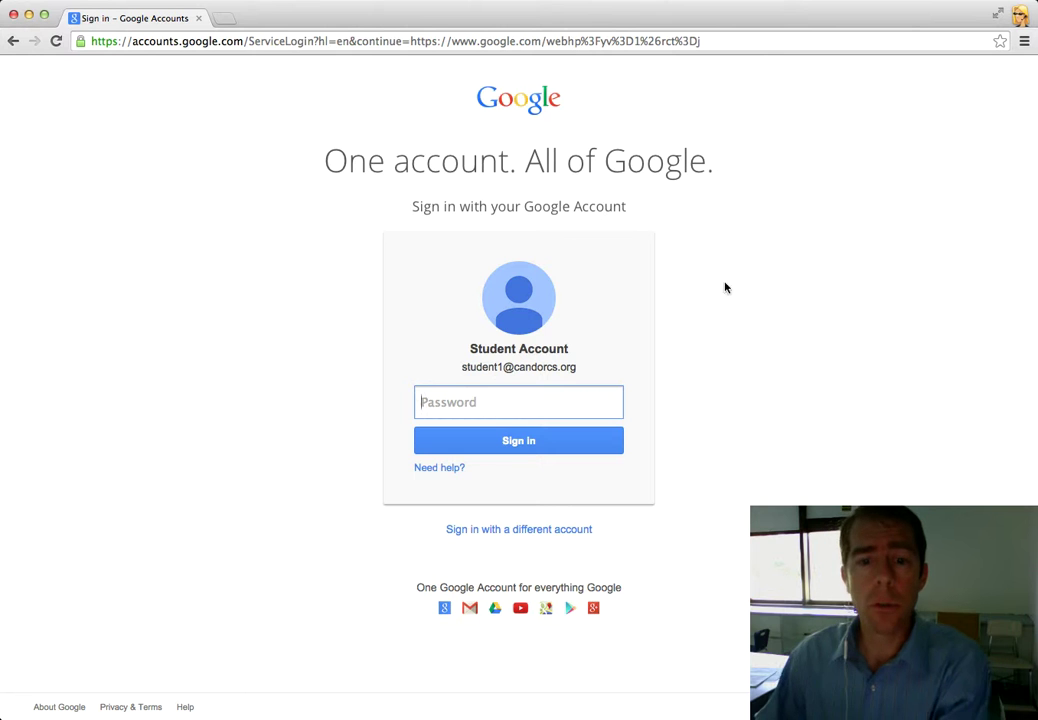
{"action": "left_click", "coordinate": [506, 530]}
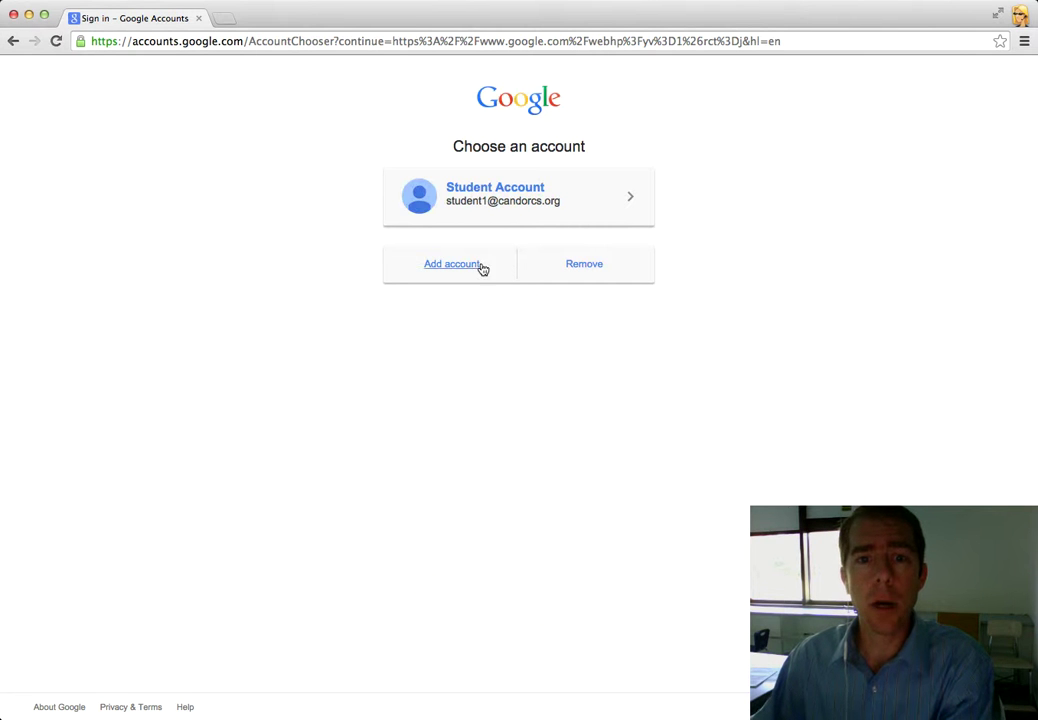
{"action": "left_click", "coordinate": [456, 266]}
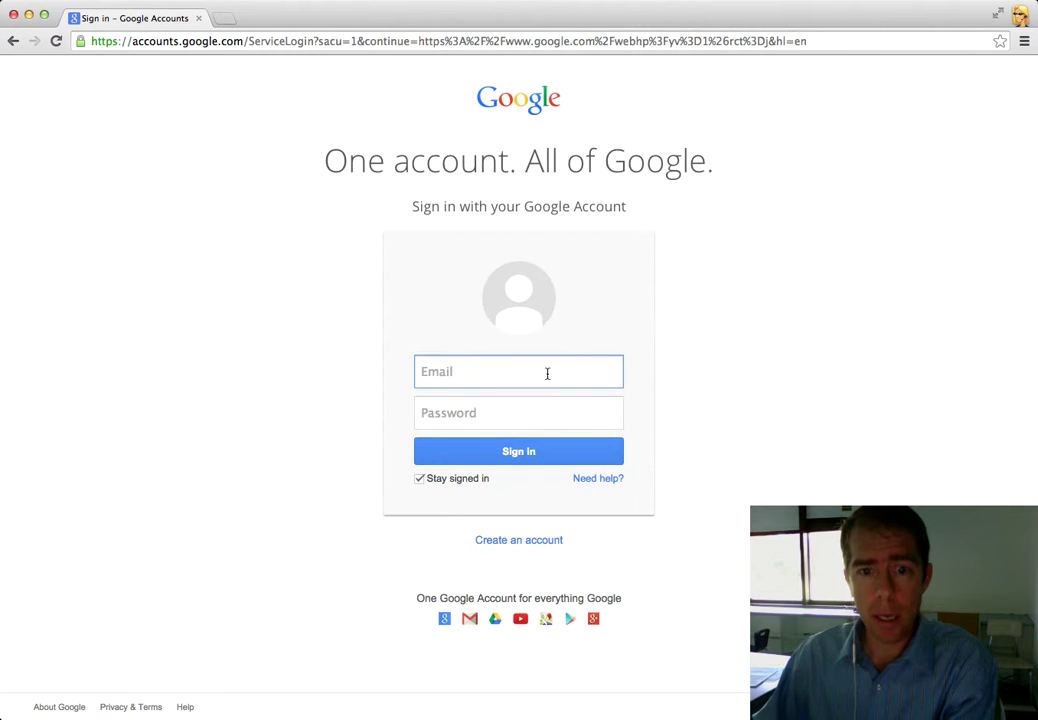
{"action": "left_click", "coordinate": [419, 479]}
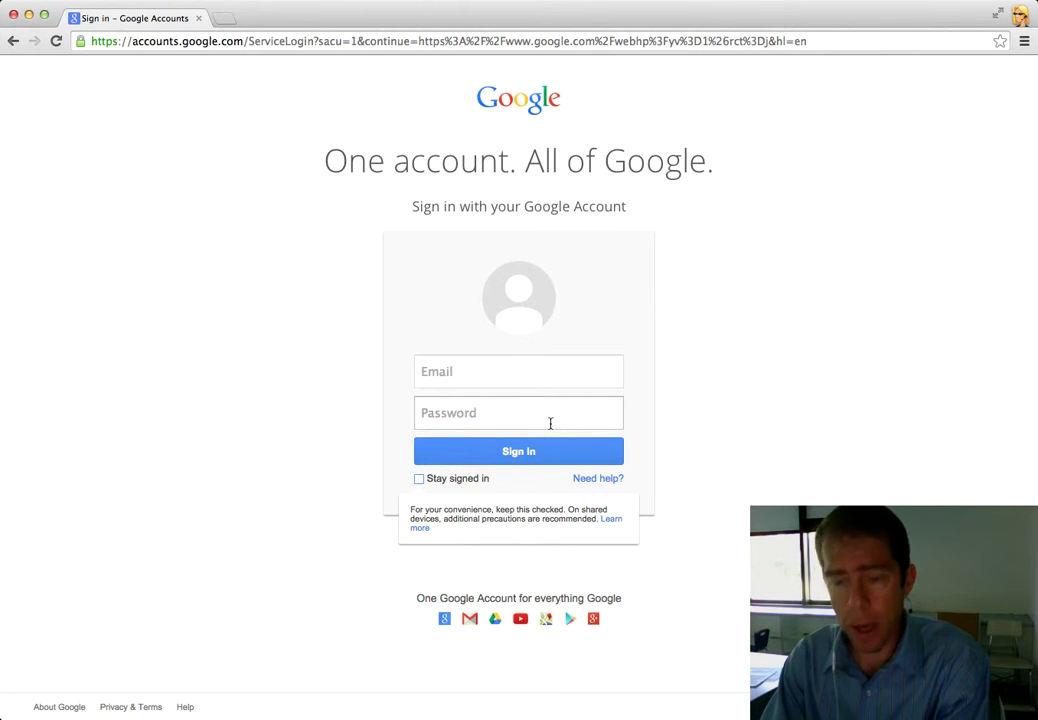
{"action": "left_click", "coordinate": [510, 380]}
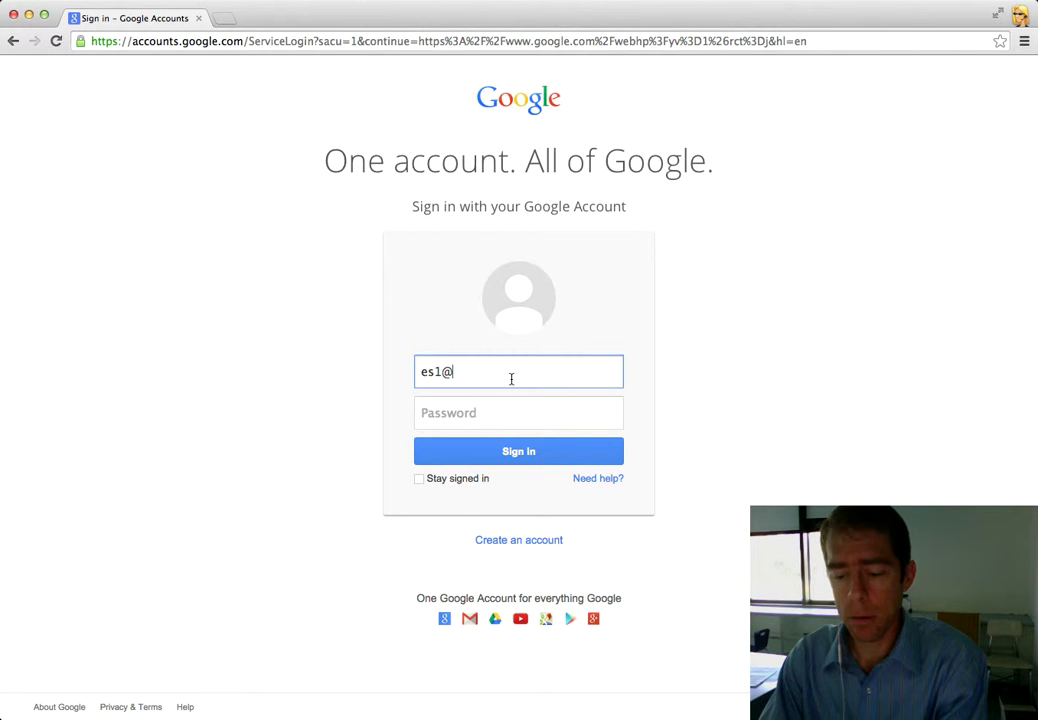
{"action": "key", "text": "Tab"}
{"action": "type", "text": "••••"}
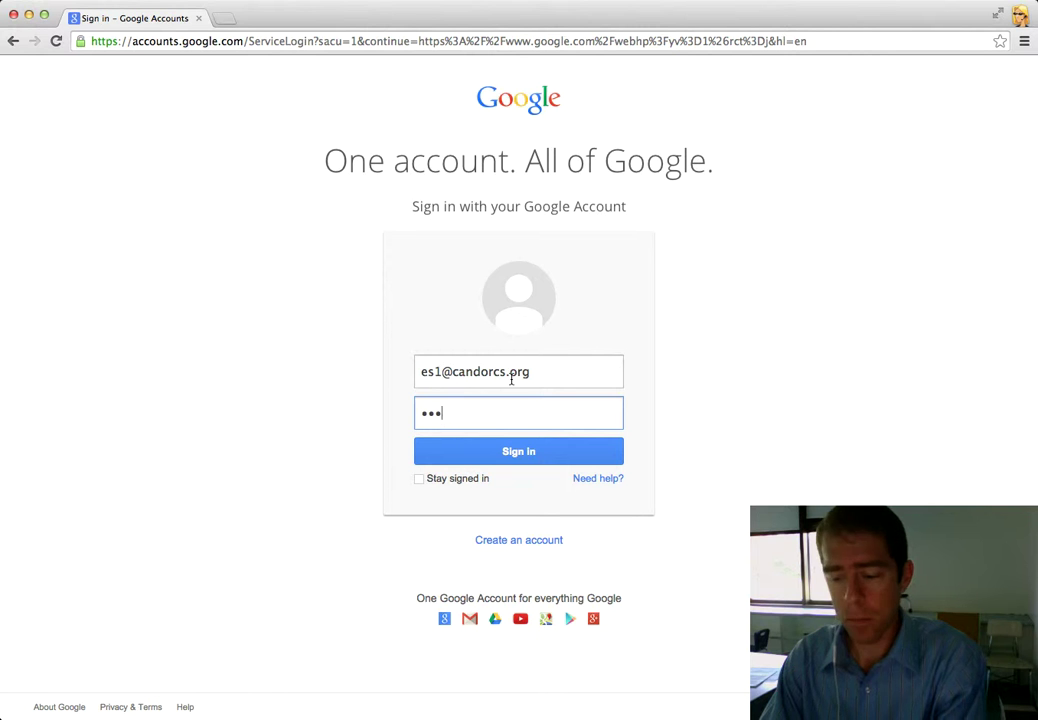
{"action": "type", "text": "••••"}
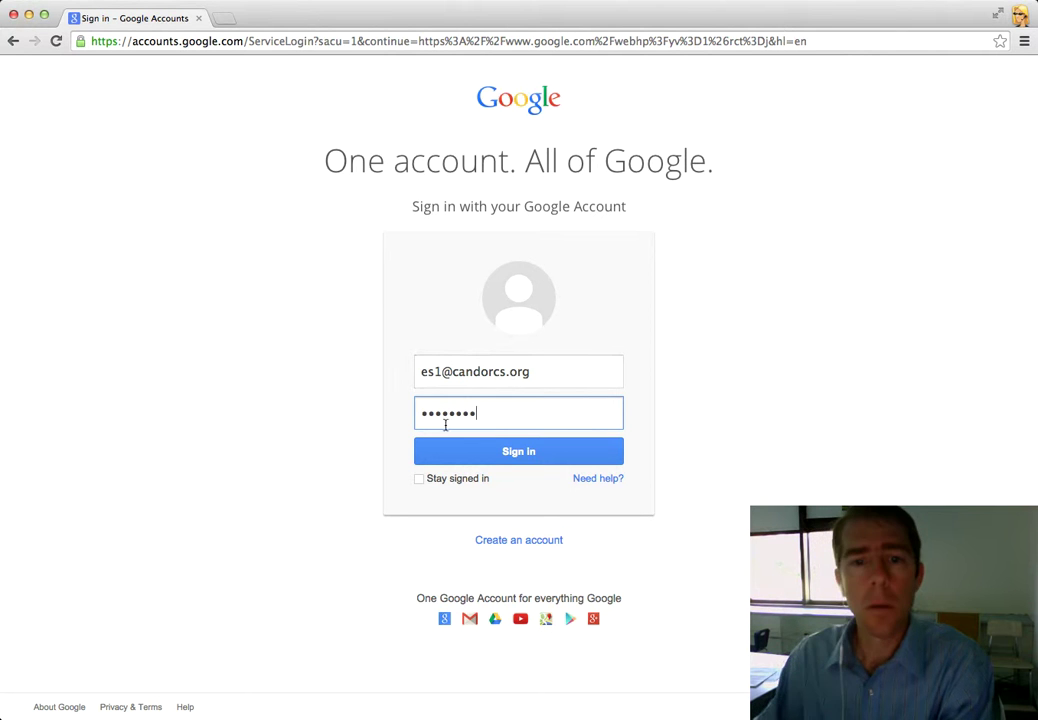
{"action": "left_click", "coordinate": [495, 451]}
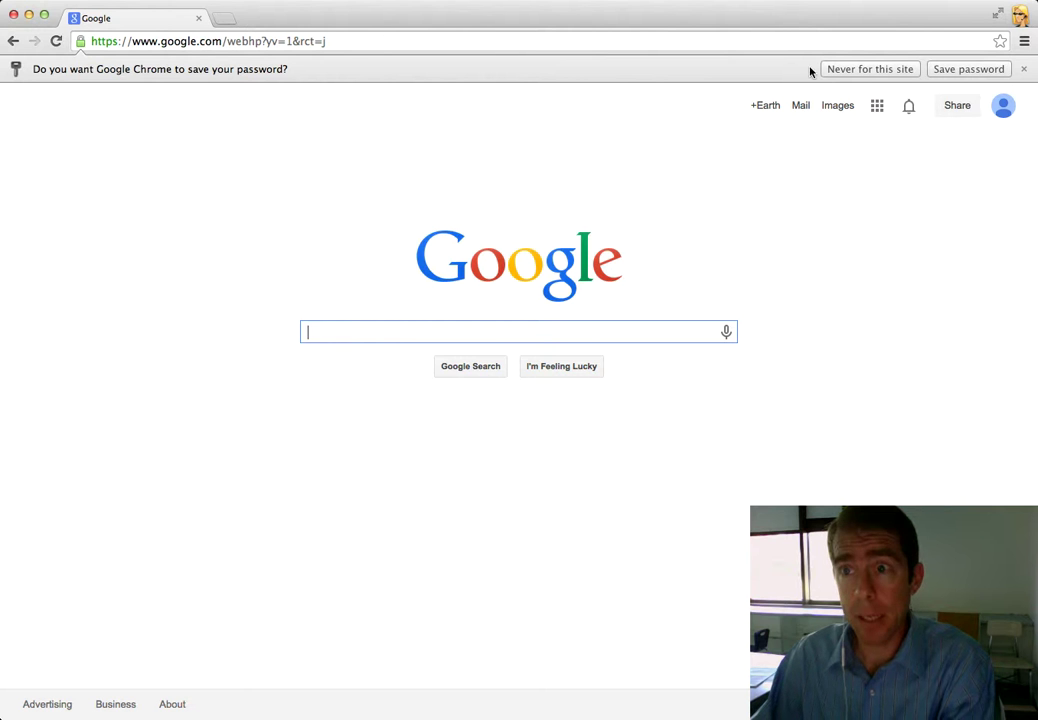
- Dismiss the save-password prompt, open Google Drive and switch it to the classic layout
{"action": "left_click", "coordinate": [1024, 69]}
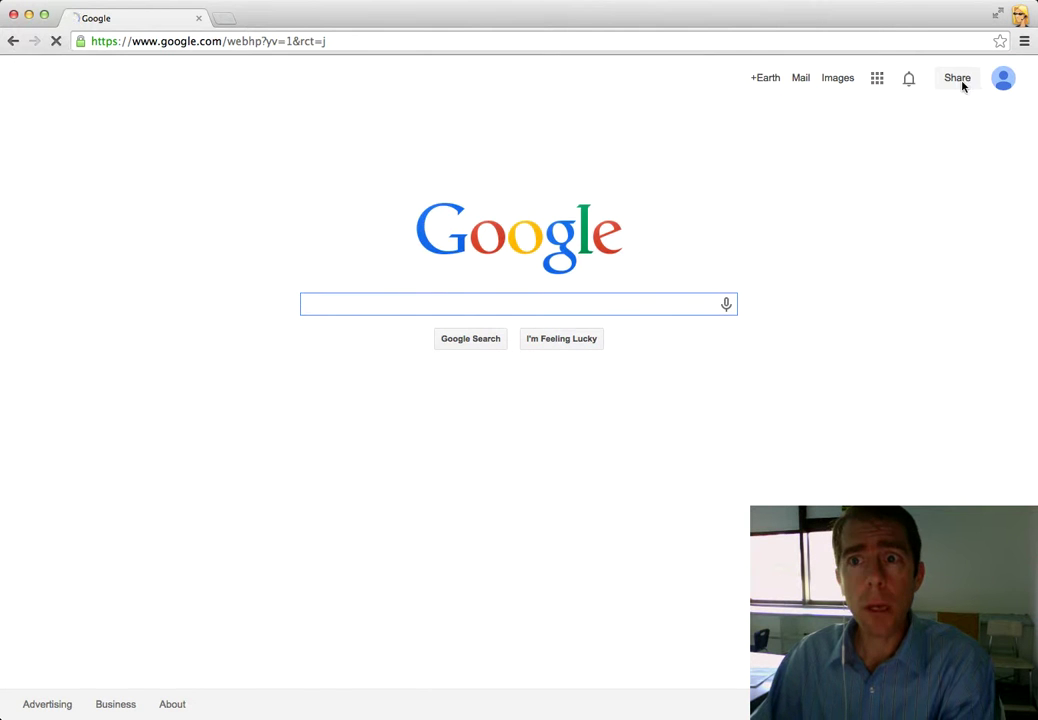
{"action": "left_click", "coordinate": [878, 80]}
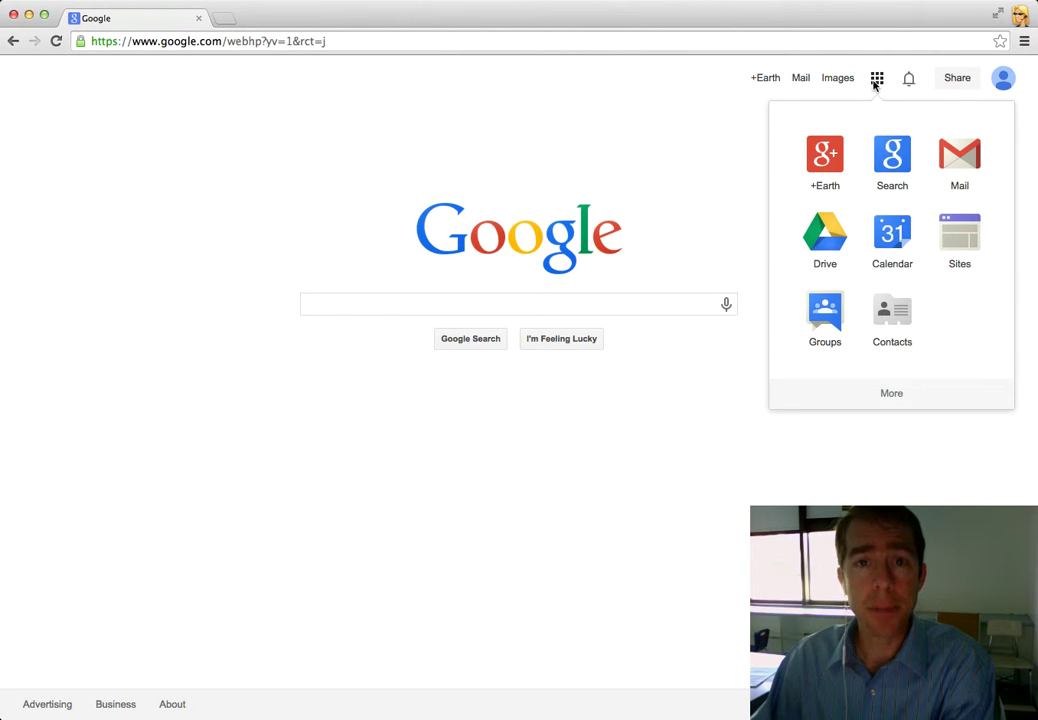
{"action": "left_click", "coordinate": [832, 237]}
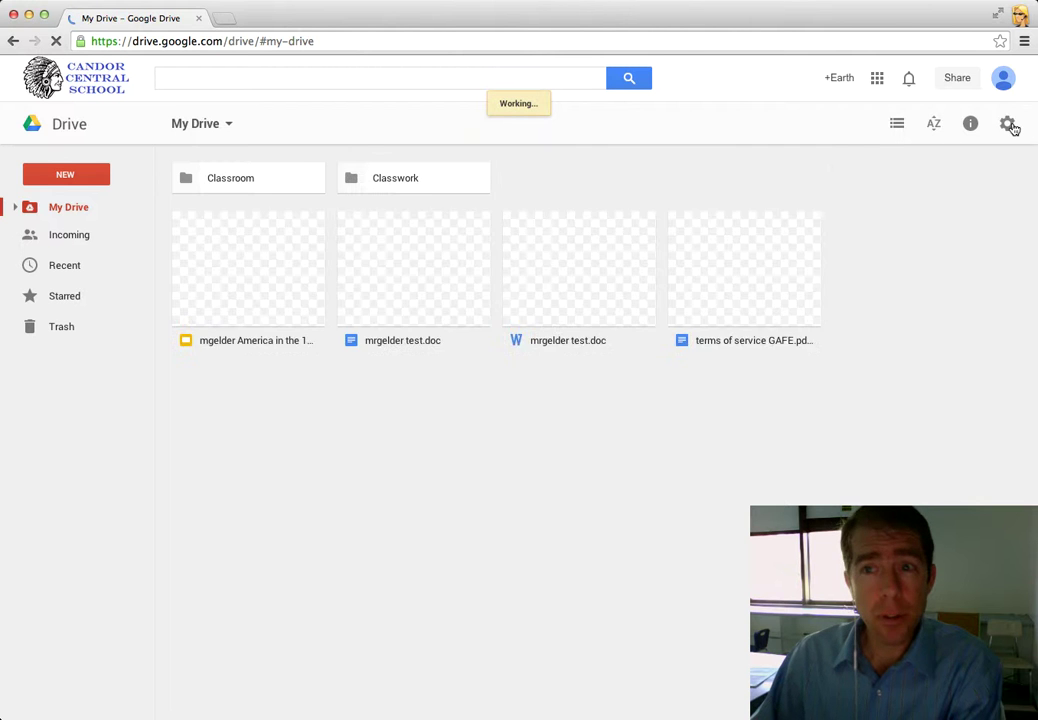
{"action": "left_click", "coordinate": [1009, 126]}
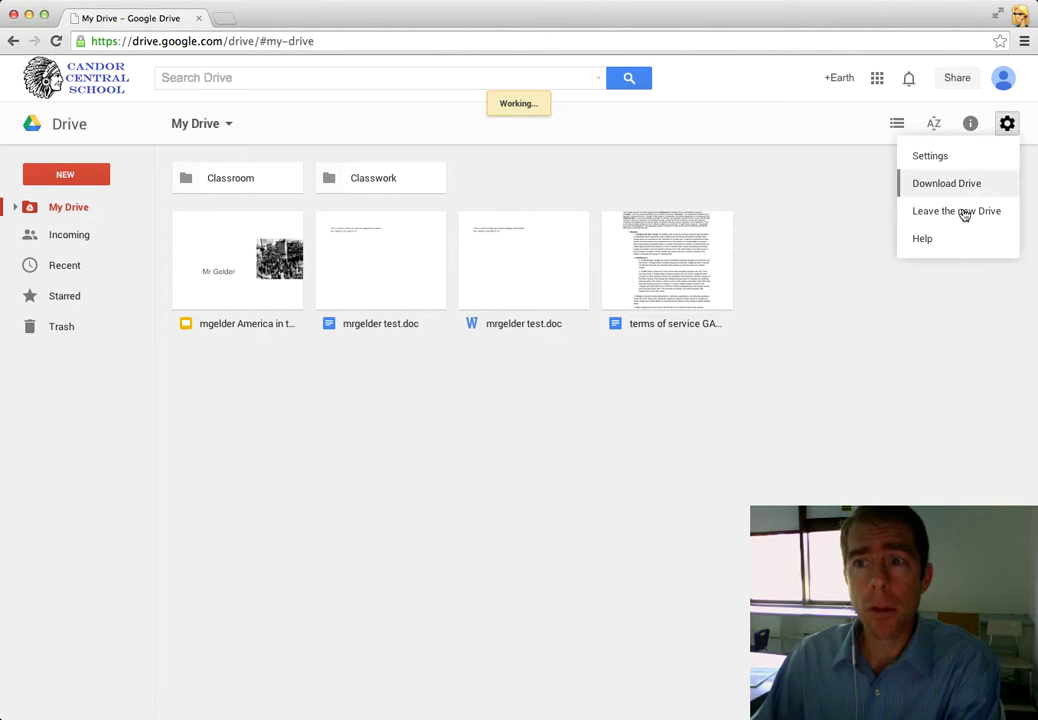
{"action": "left_click", "coordinate": [964, 212]}
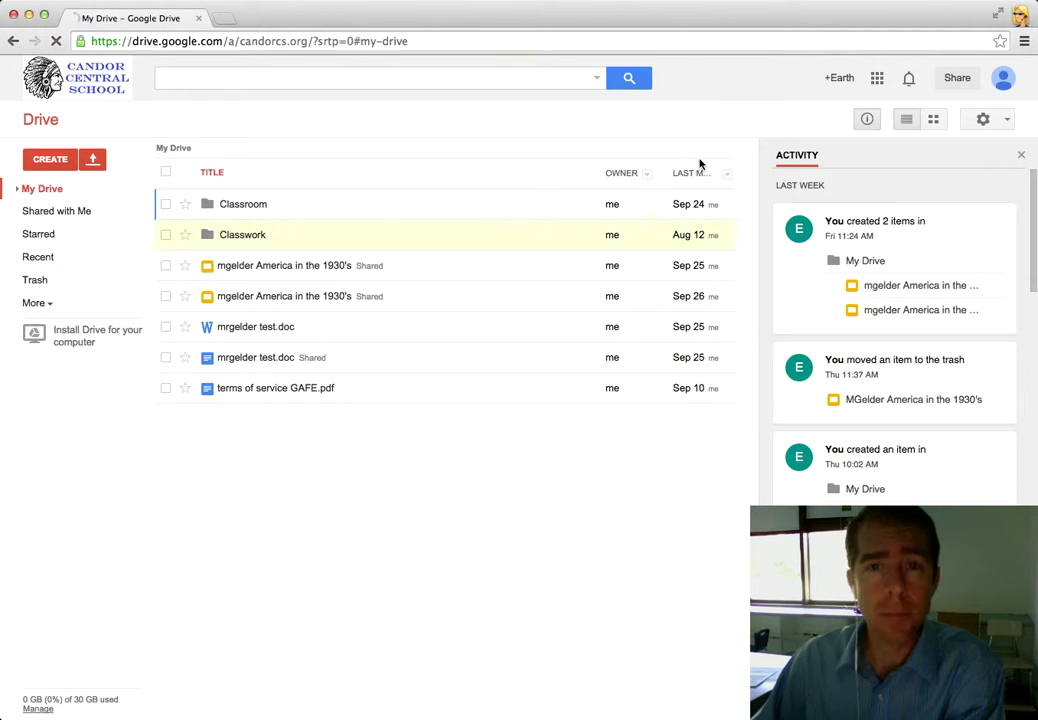
- Switch My Drive back to the new Drive layout with folder tiles and thumbnails
{"action": "left_click", "coordinate": [1007, 121]}
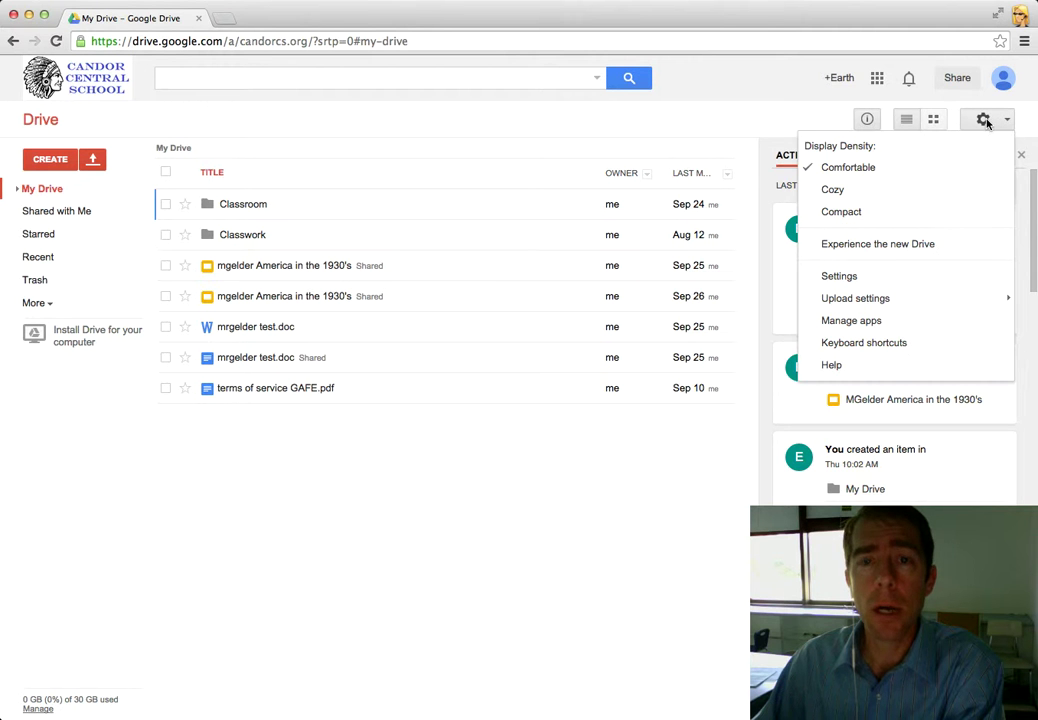
{"action": "left_click", "coordinate": [872, 248]}
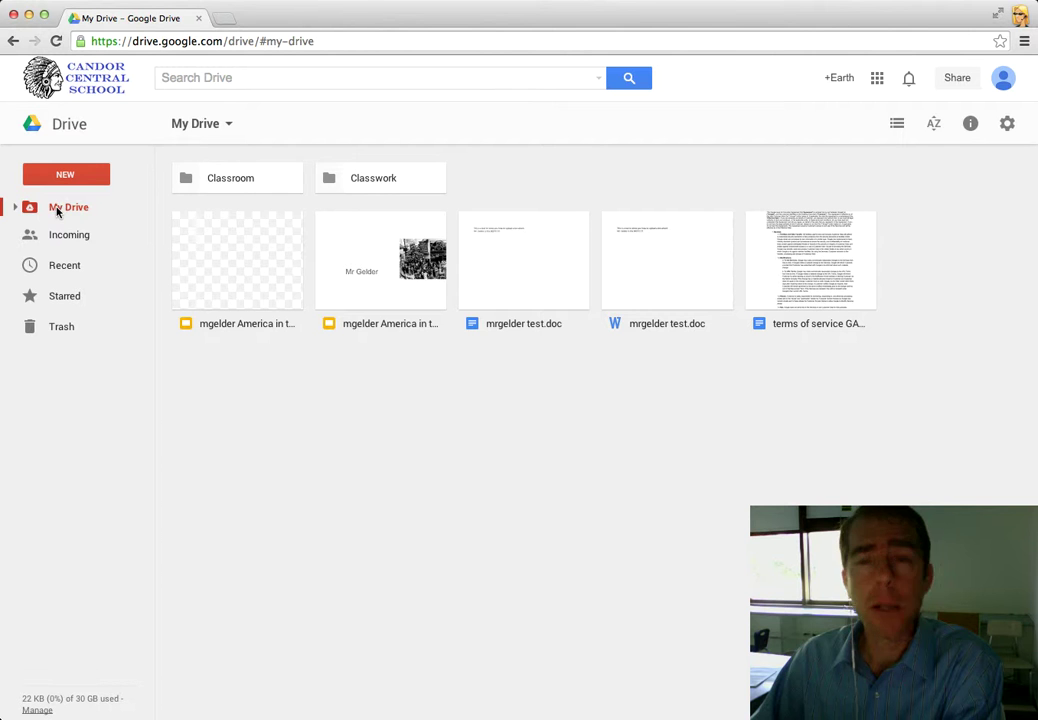
{"action": "left_click", "coordinate": [64, 176]}
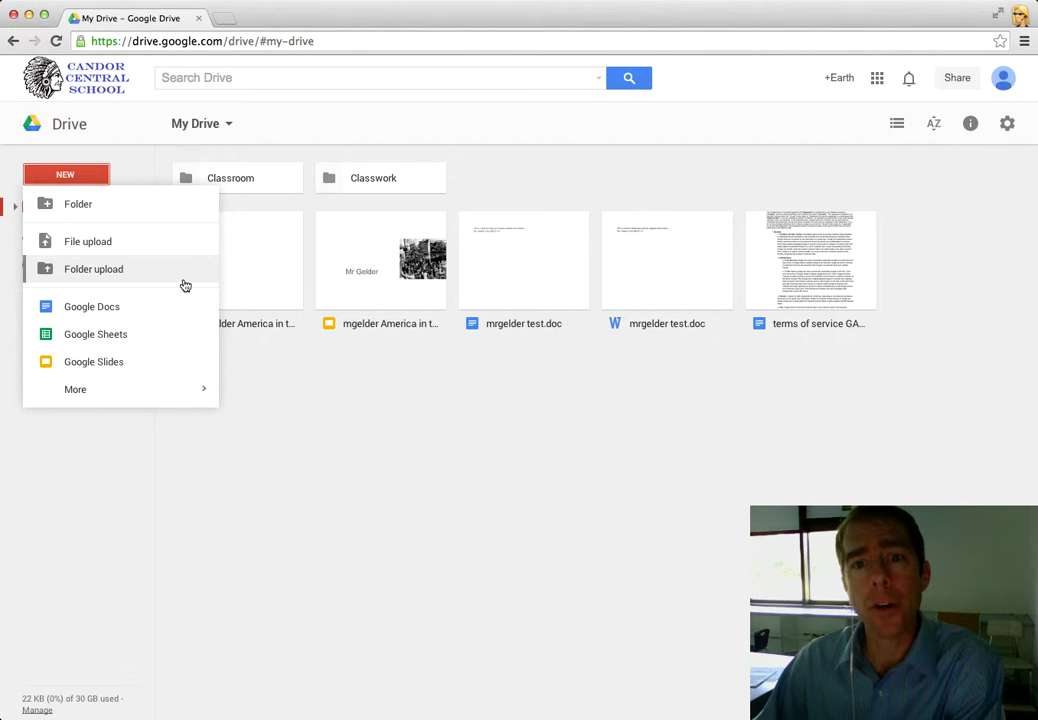
{"action": "left_click", "coordinate": [278, 372]}
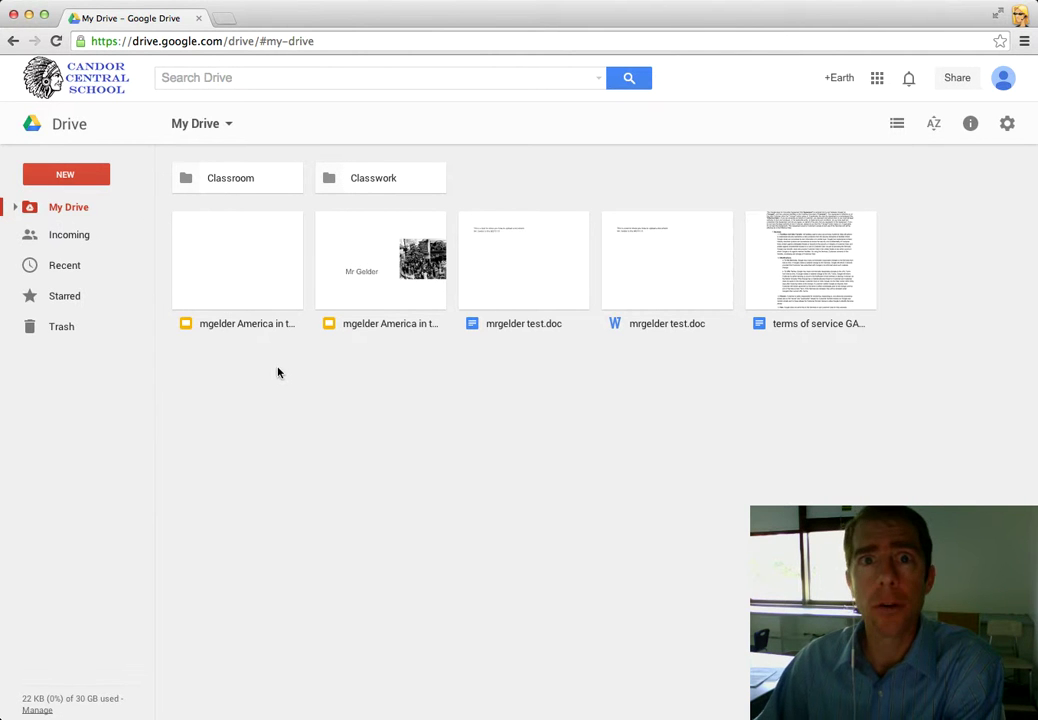
- Open the view-only 'Classroom Assignment - Earth Science' doc from the Incoming list
{"action": "left_click", "coordinate": [77, 238]}
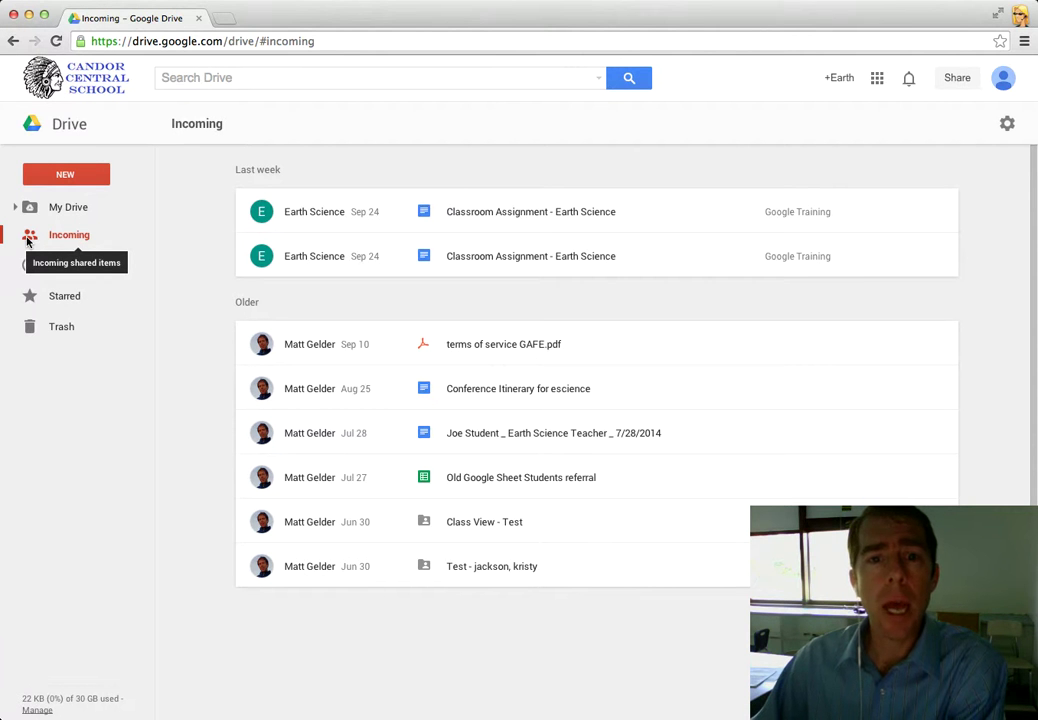
{"action": "double_click", "coordinate": [477, 216]}
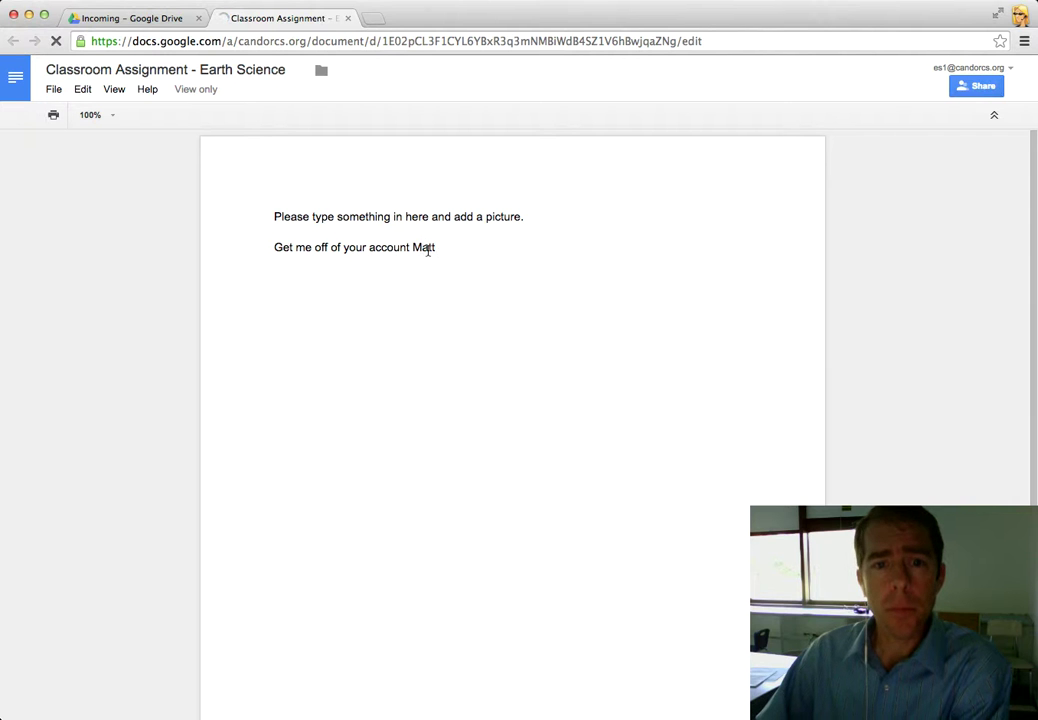
{"action": "left_click_drag", "start_coordinate": [440, 250], "coordinate": [531, 250]}
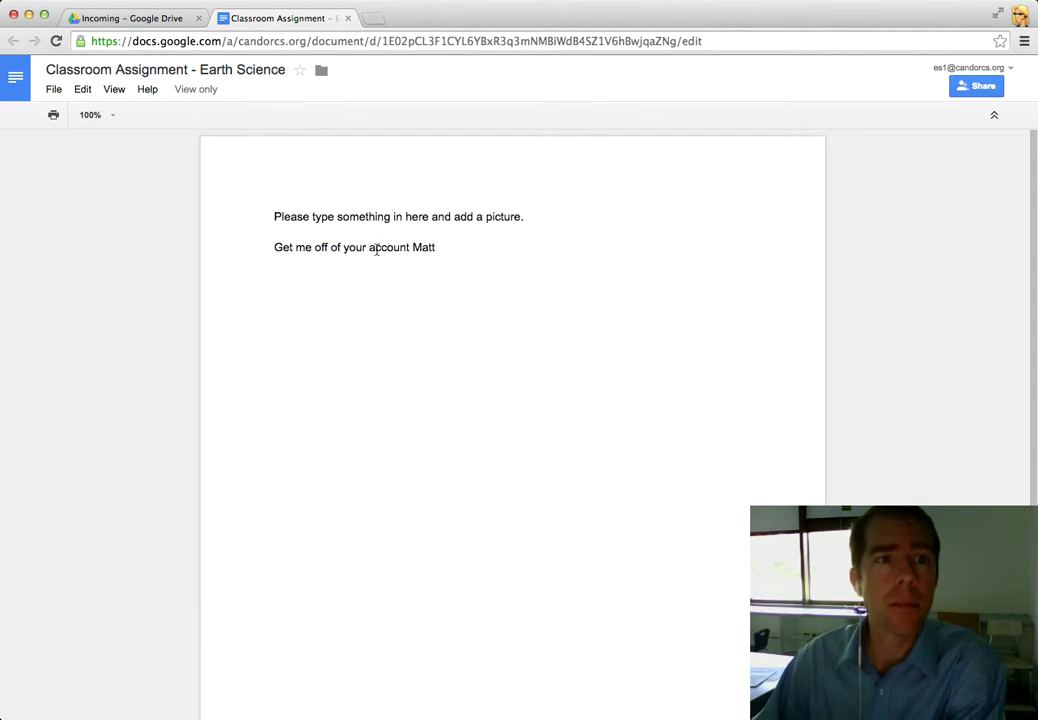
{"action": "left_click", "coordinate": [84, 91]}
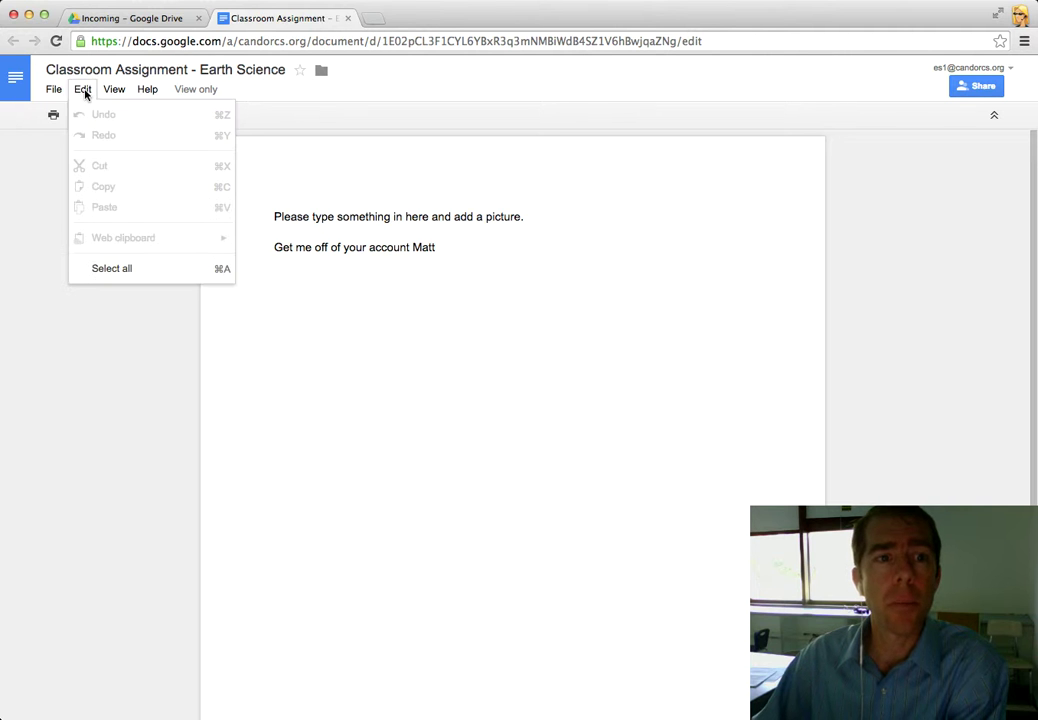
{"action": "mouse_move", "coordinate": [52, 90]}
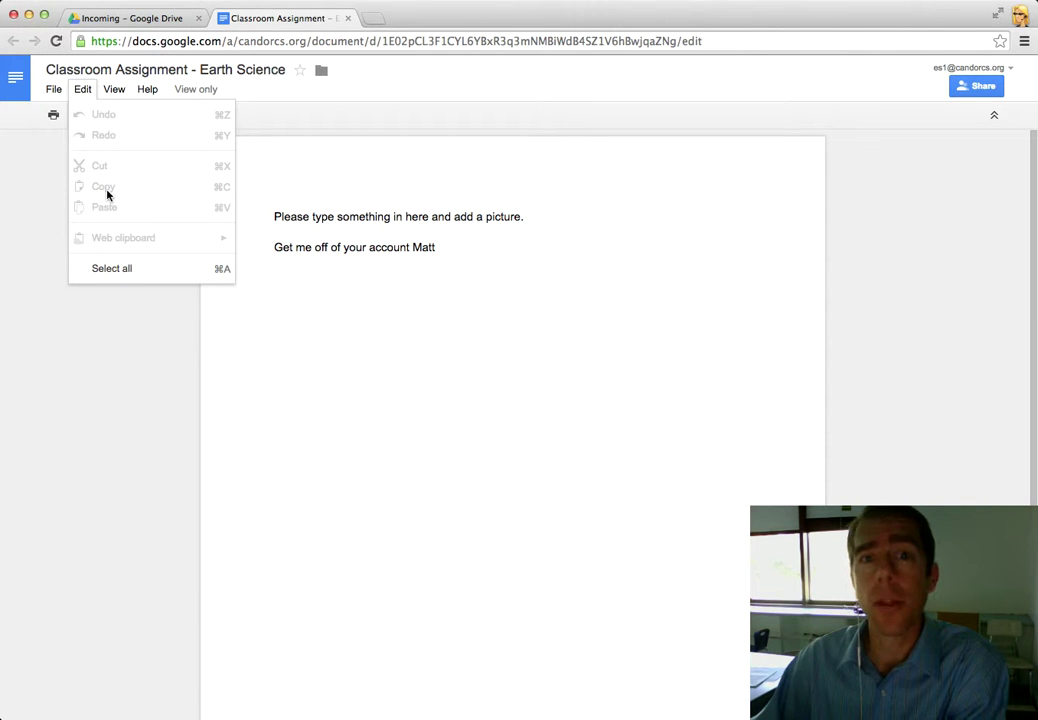
{"action": "left_click", "coordinate": [477, 258]}
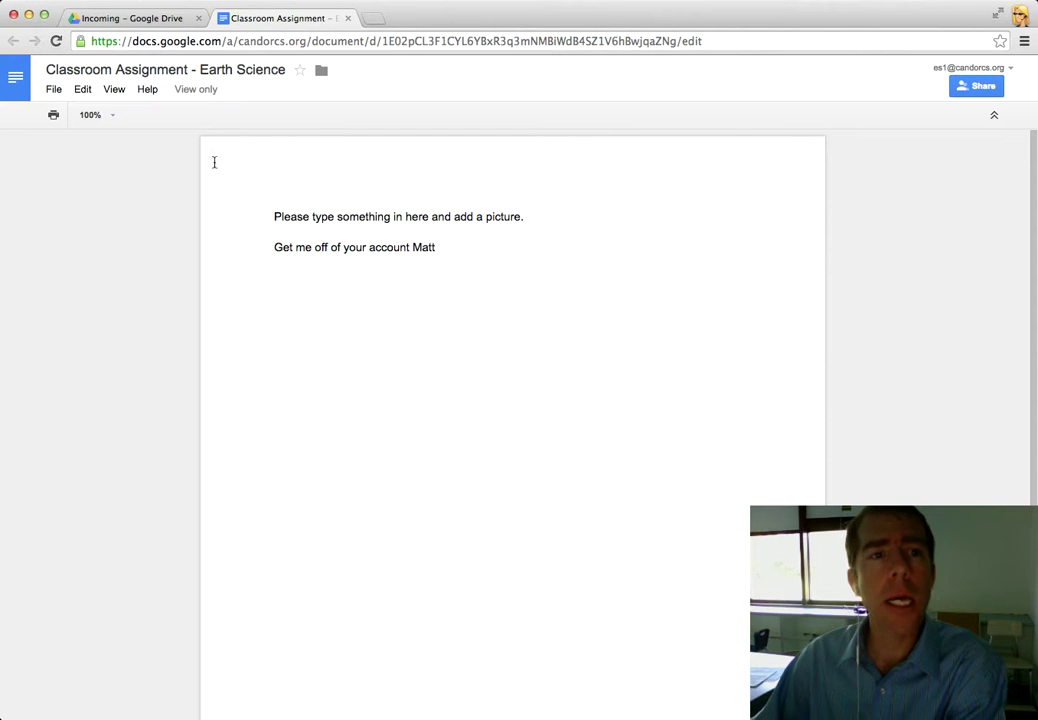
- Make an editable copy named 'Copy of Classroom Assignment - Earth Science' using the default name
{"action": "left_click", "coordinate": [52, 89]}
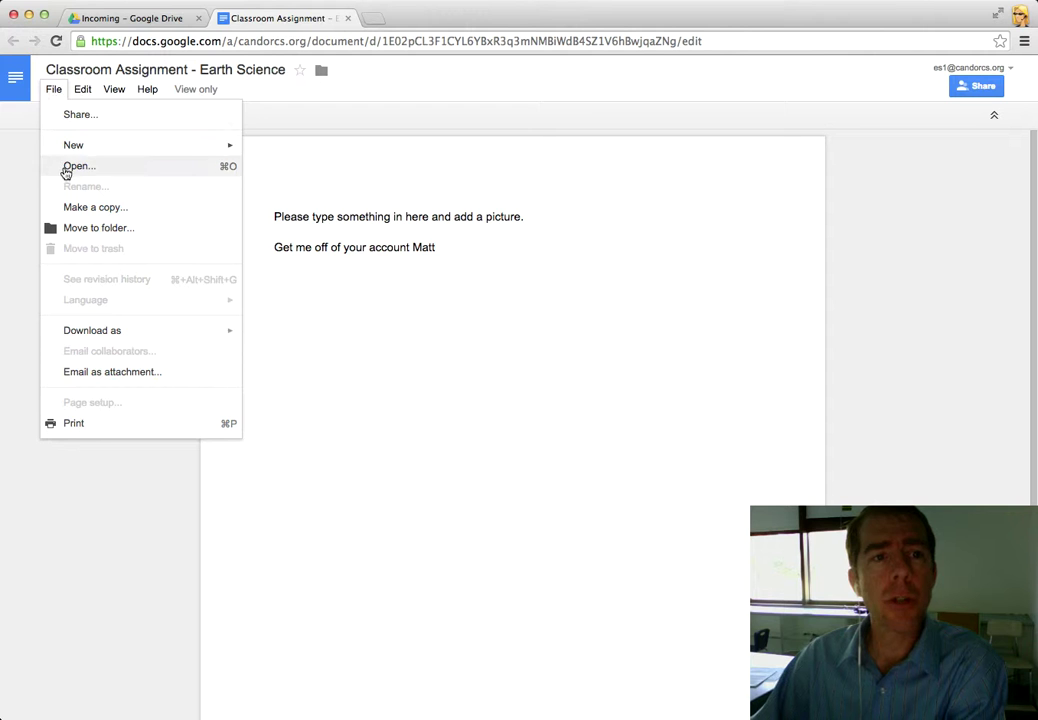
{"action": "left_click", "coordinate": [77, 208]}
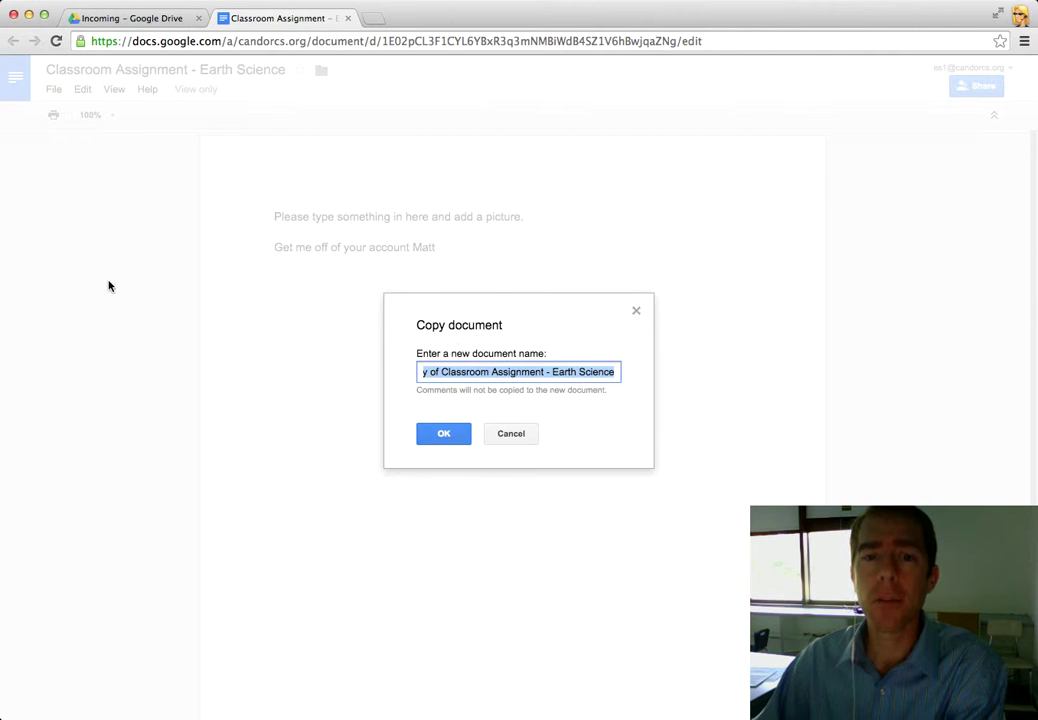
{"action": "left_click", "coordinate": [432, 438]}
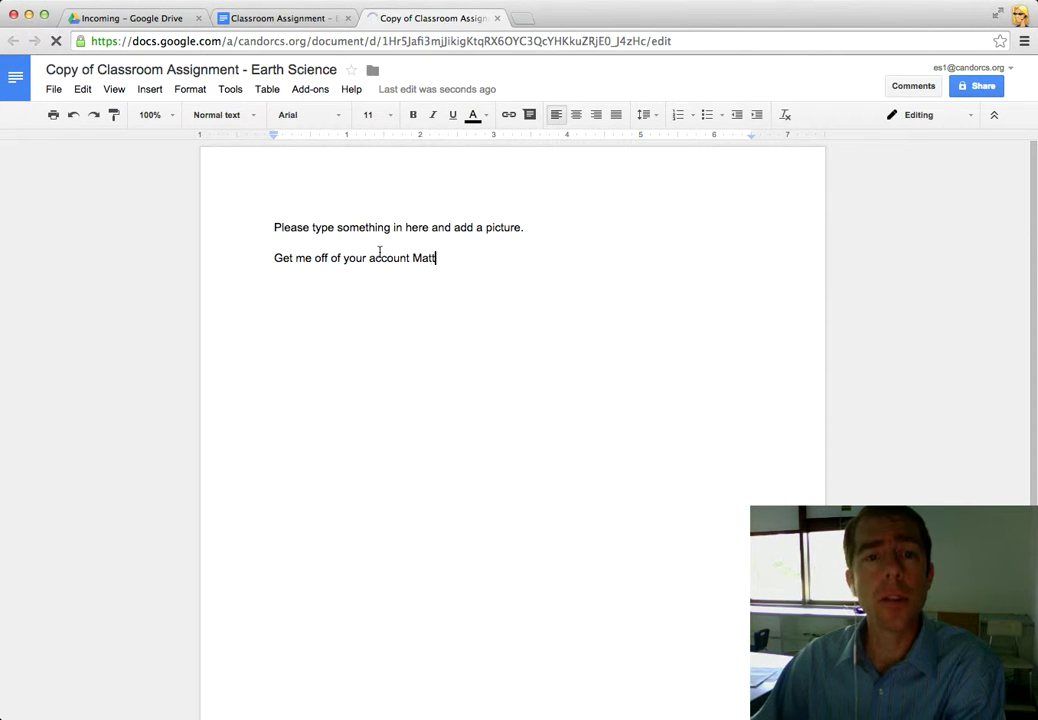
- Delete the copy's second line, close its sharing settings, then close both assignment tabs
{"action": "key", "text": "shift+Home"}
{"action": "key", "text": "BackSpace"}
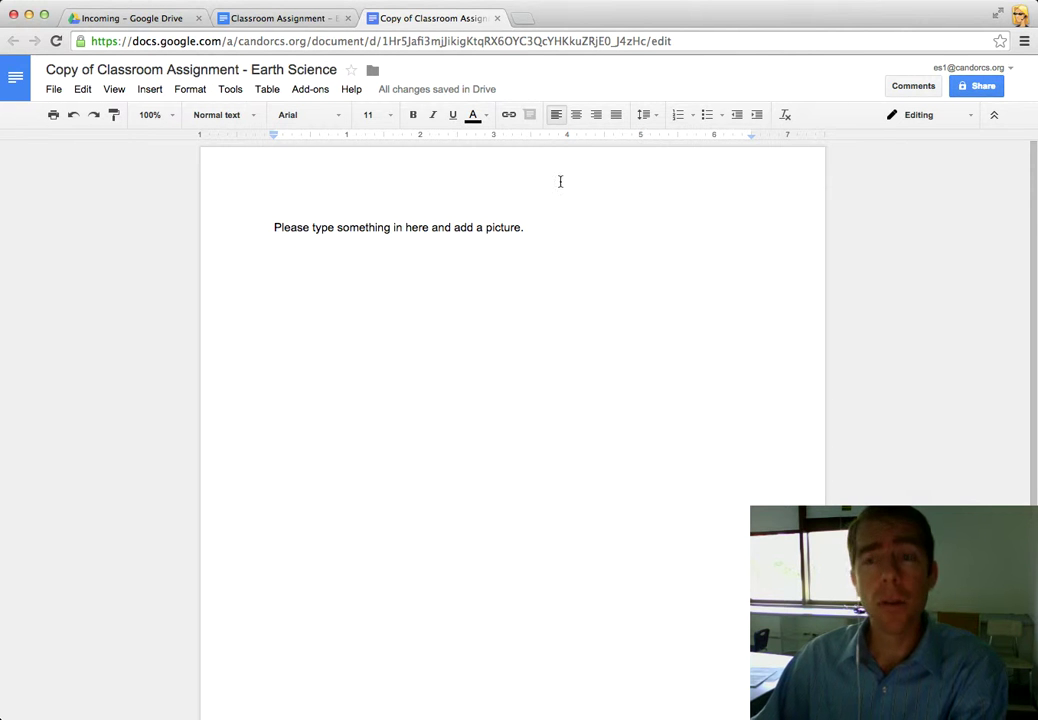
{"action": "left_click", "coordinate": [973, 90]}
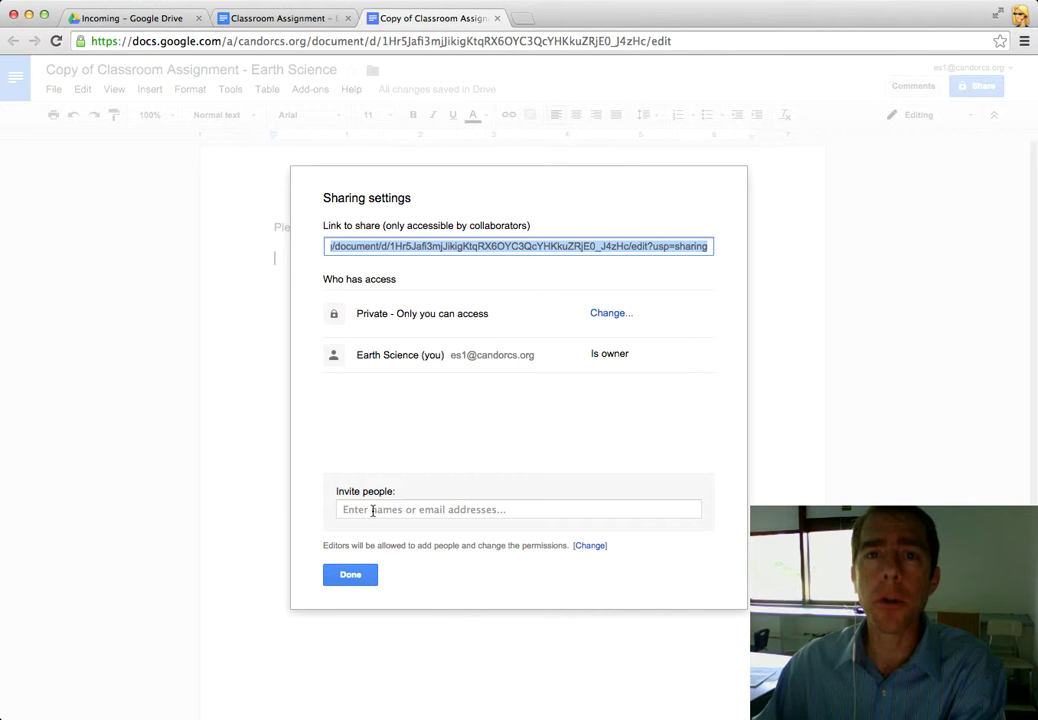
{"action": "left_click", "coordinate": [348, 574]}
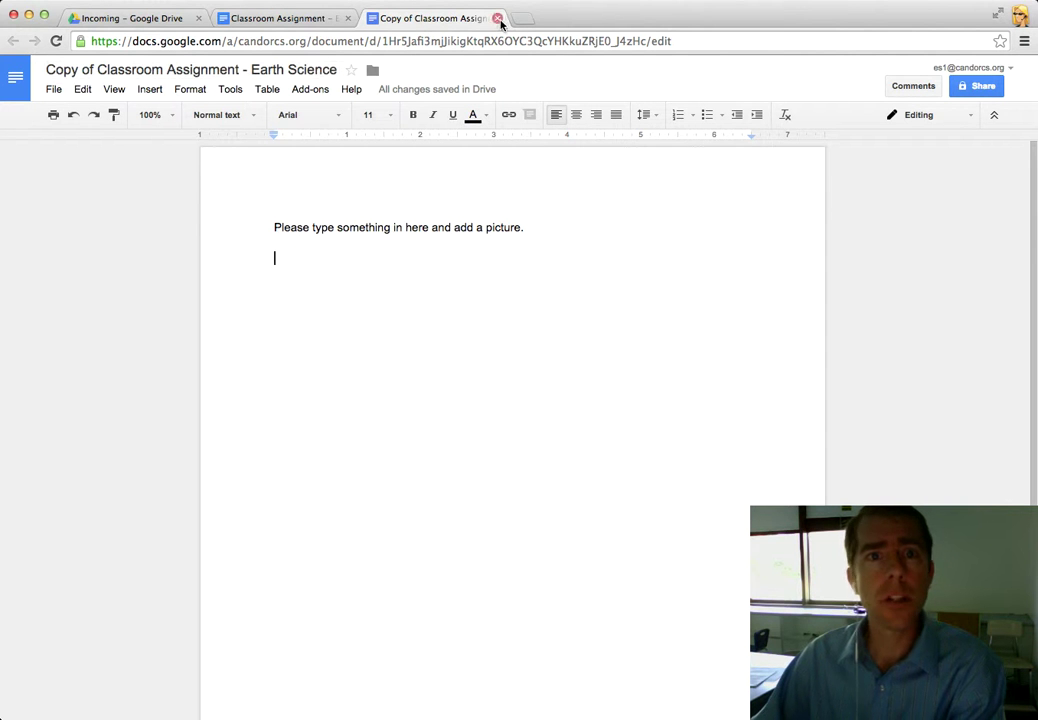
{"action": "key", "text": "super+w"}
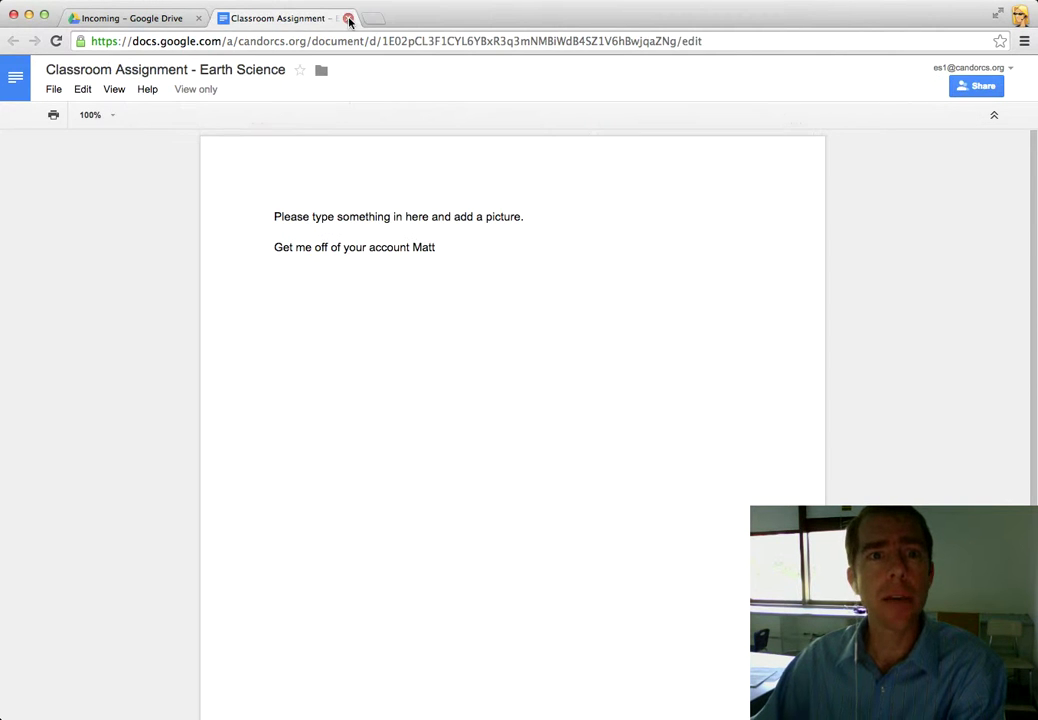
{"action": "left_click", "coordinate": [348, 20]}
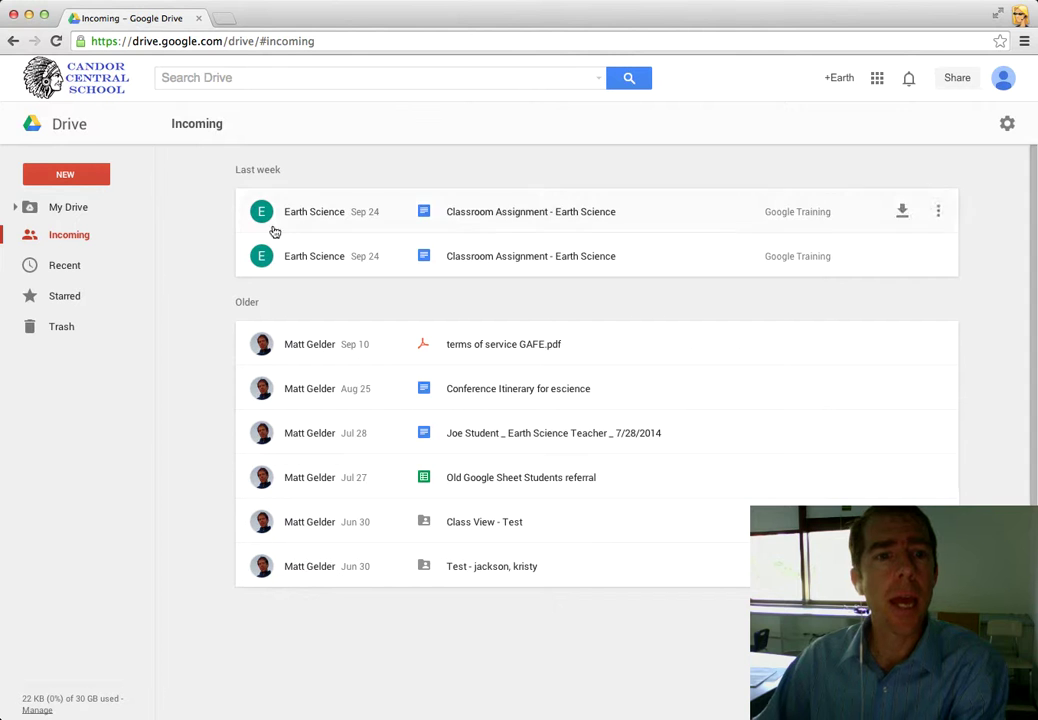
- Return to My Drive and expand it to reveal the Classroom and Classwork subfolders
{"action": "left_click", "coordinate": [58, 208]}
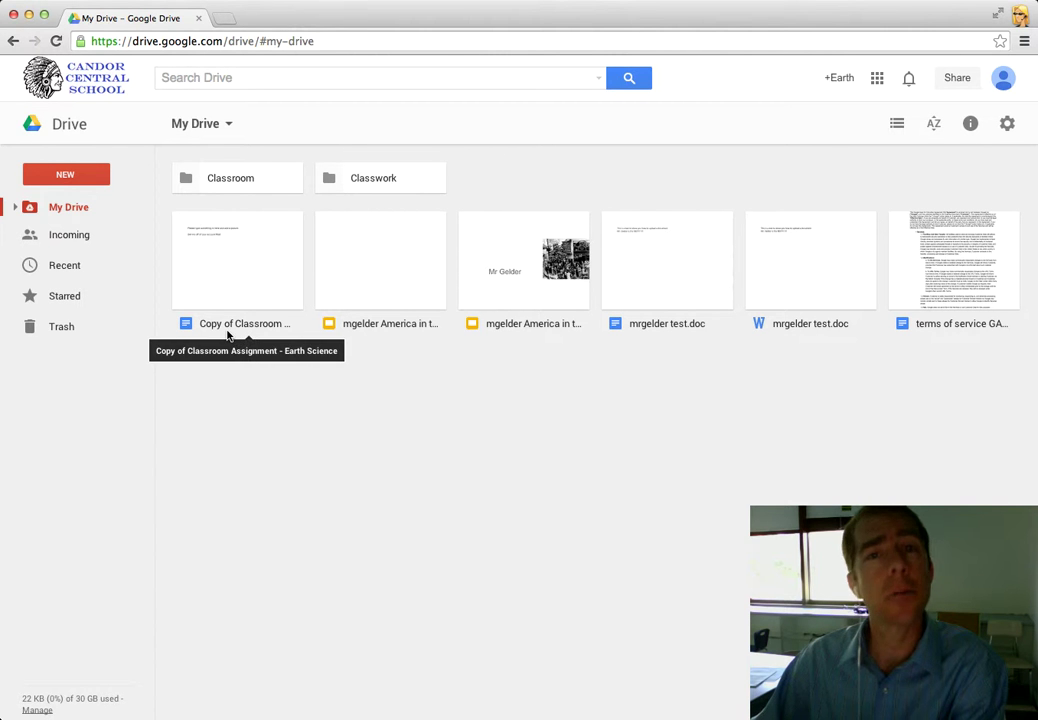
{"action": "left_click", "coordinate": [53, 242]}
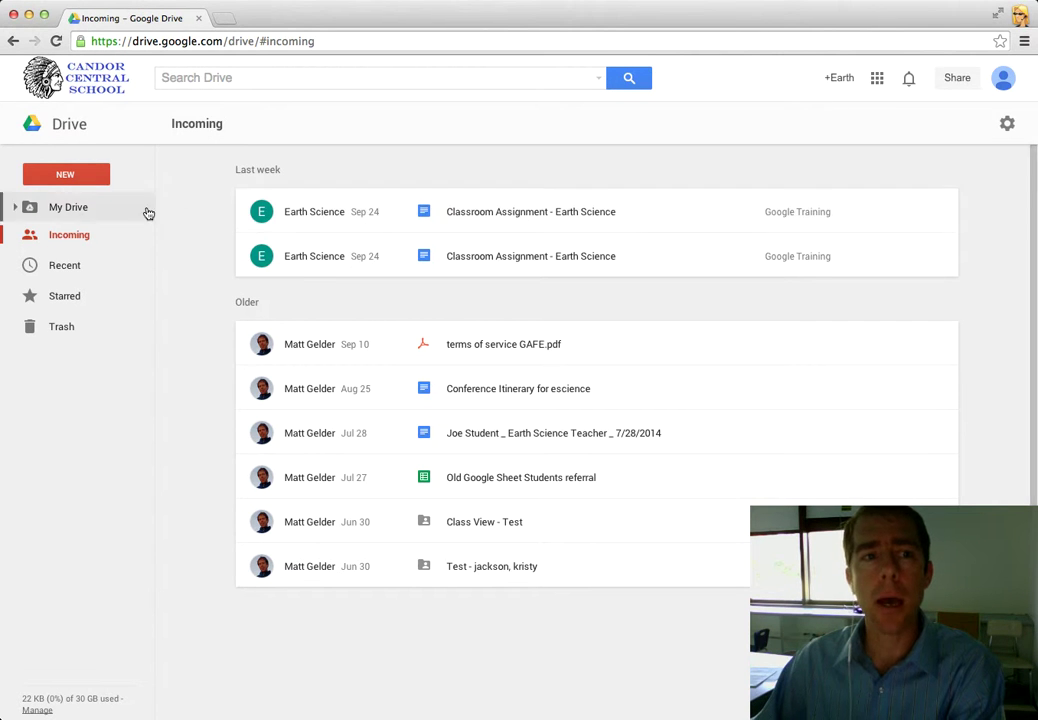
{"action": "left_click", "coordinate": [61, 178]}
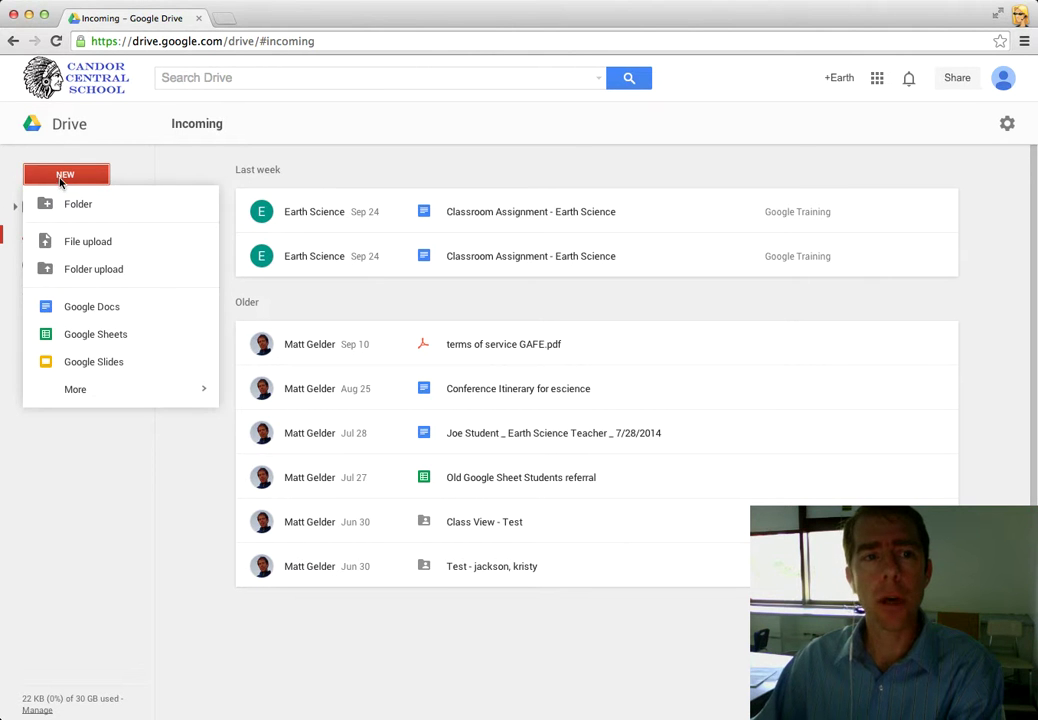
{"action": "left_click", "coordinate": [61, 178]}
{"action": "left_click", "coordinate": [51, 207]}
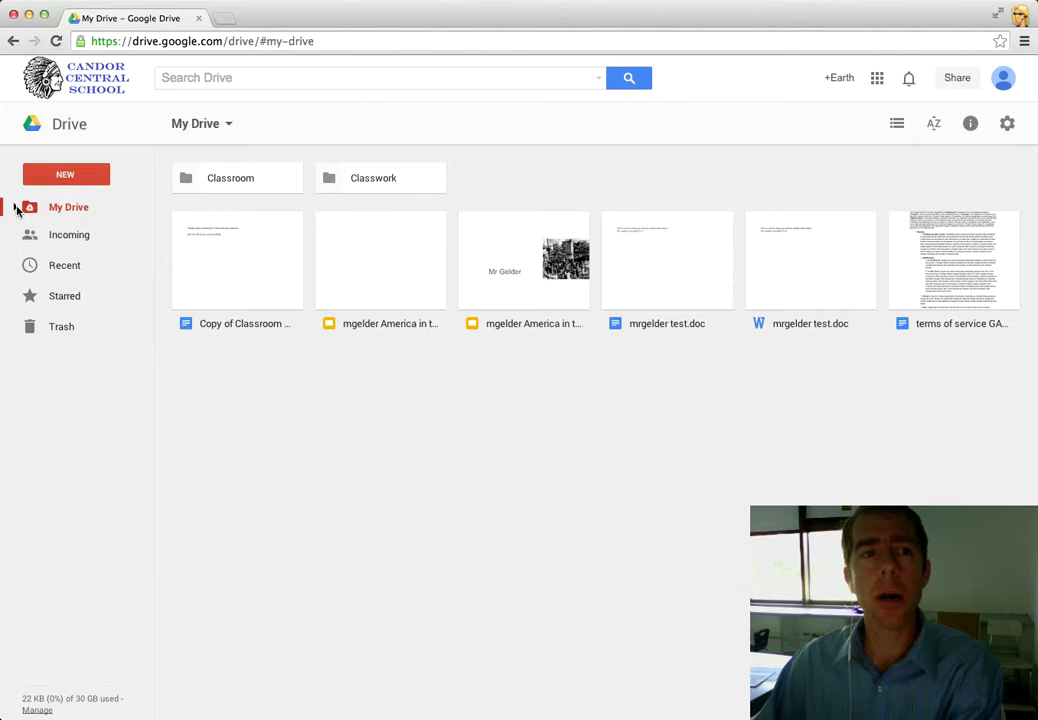
{"action": "left_click", "coordinate": [16, 207]}
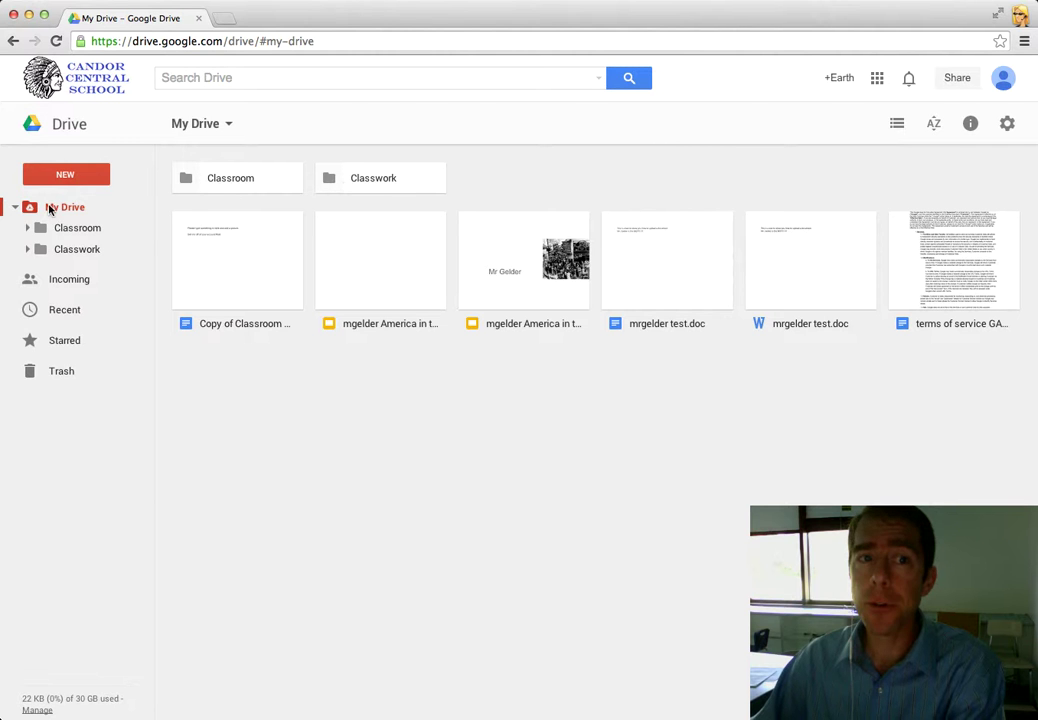
{"action": "left_click", "coordinate": [70, 179]}
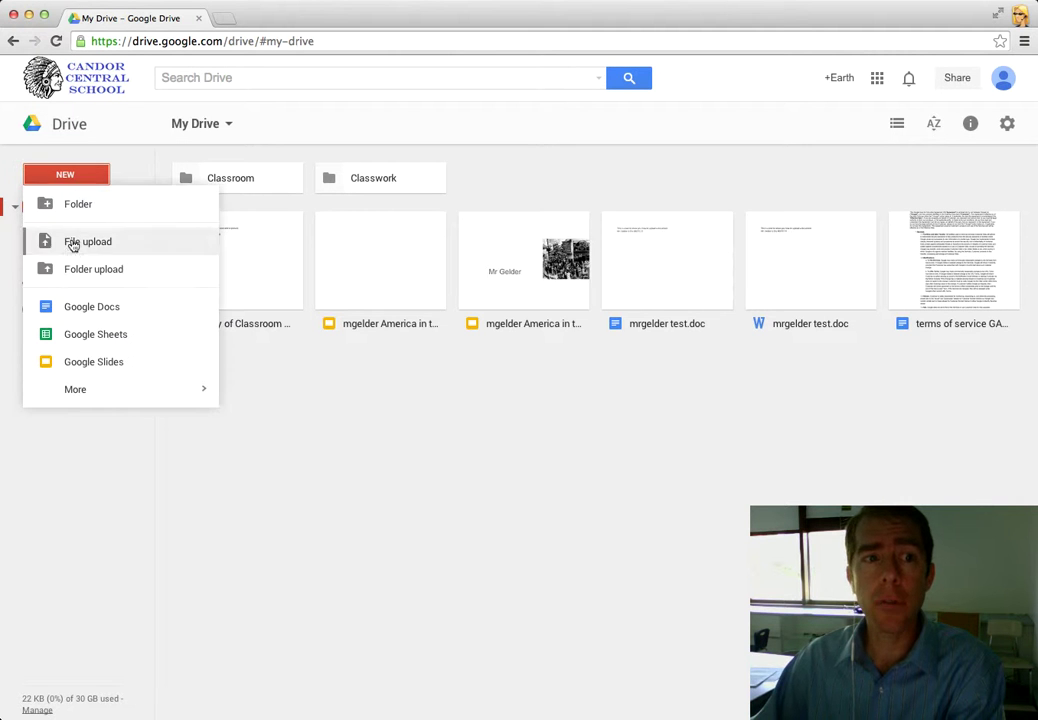
- Create a folder named 'New Folder' in My Drive, then return to the Incoming list
{"action": "left_click", "coordinate": [76, 206]}
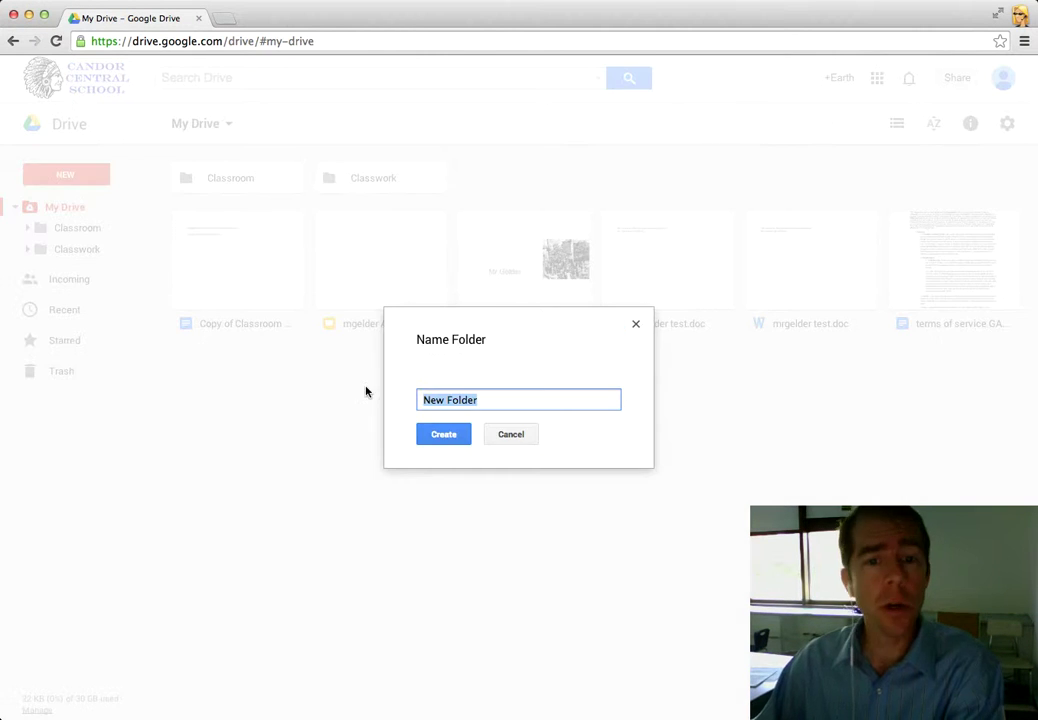
{"action": "left_click", "coordinate": [458, 437]}
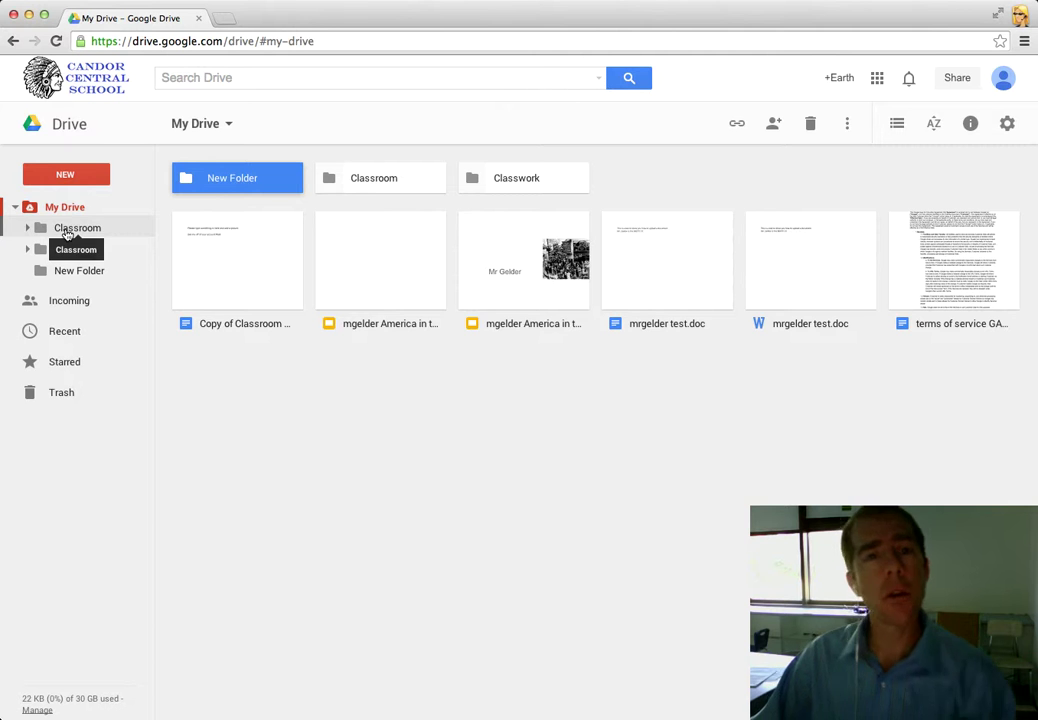
{"action": "left_click", "coordinate": [37, 304]}
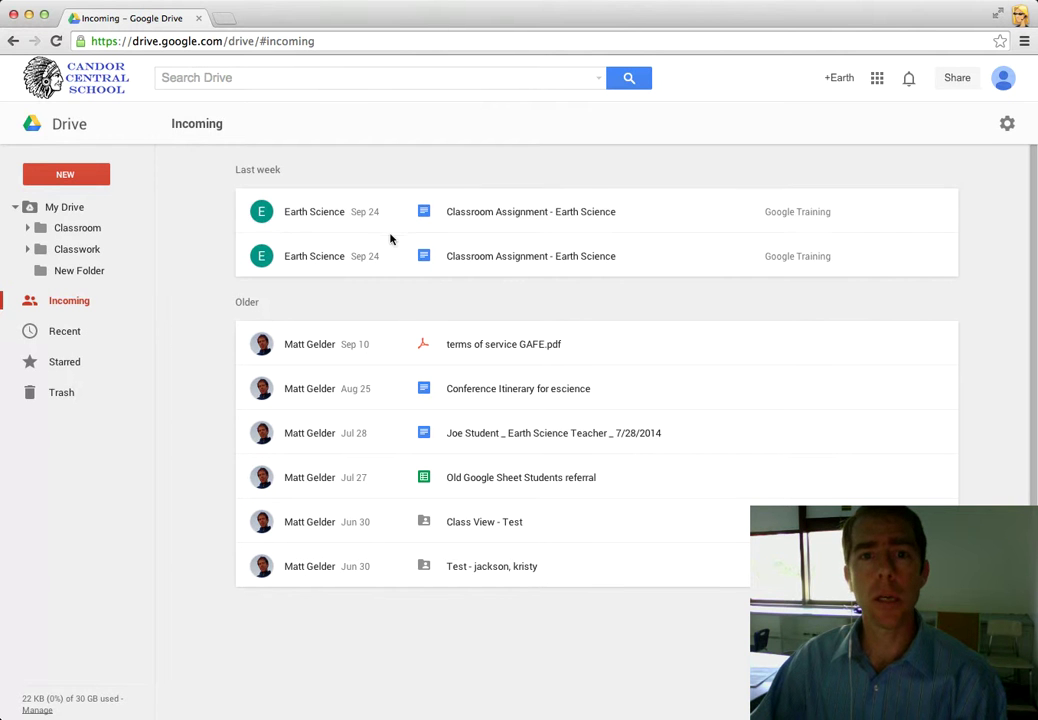
- Move the shared Earth Science assignment doc from Google Training into New Folder and close it
{"action": "double_click", "coordinate": [396, 258]}
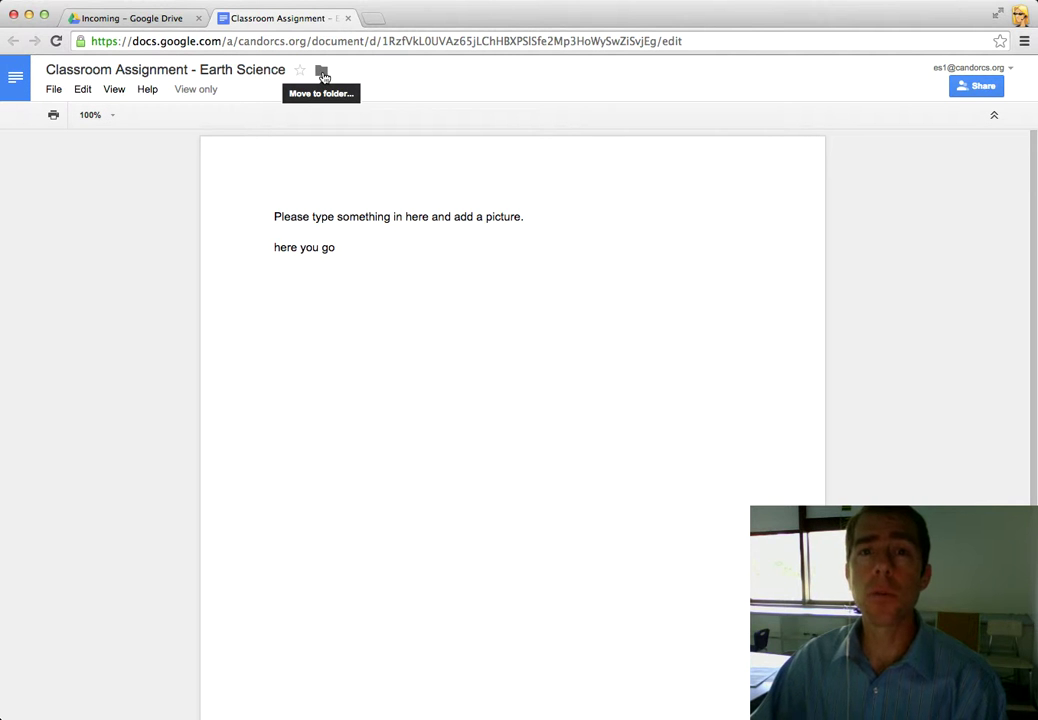
{"action": "left_click", "coordinate": [322, 73]}
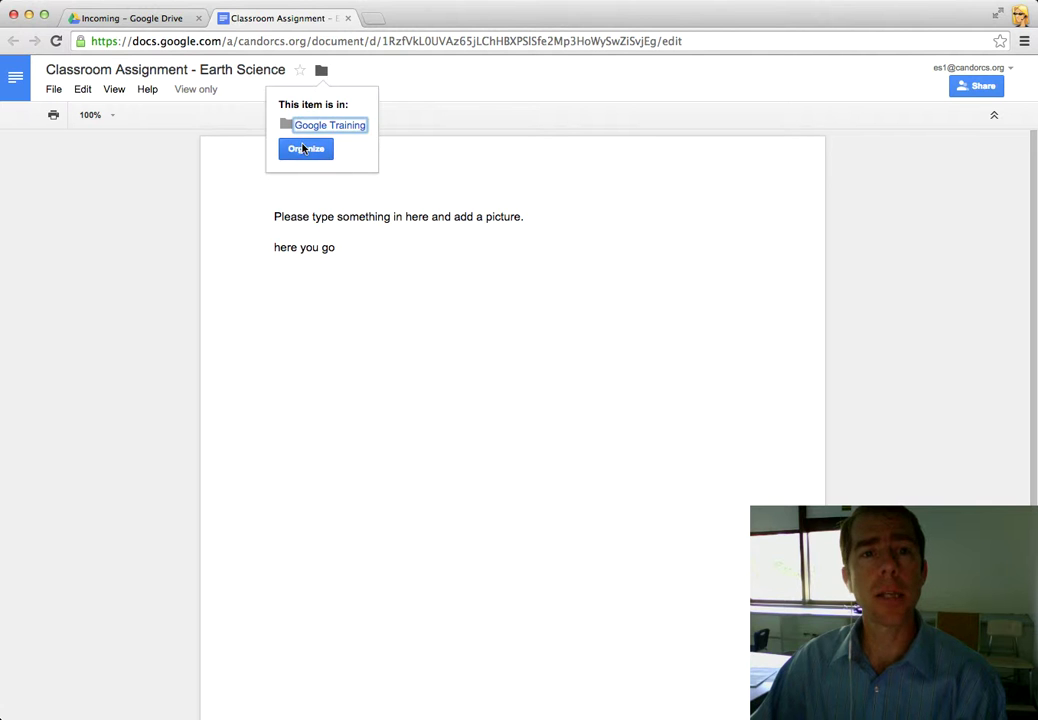
{"action": "left_click", "coordinate": [305, 148]}
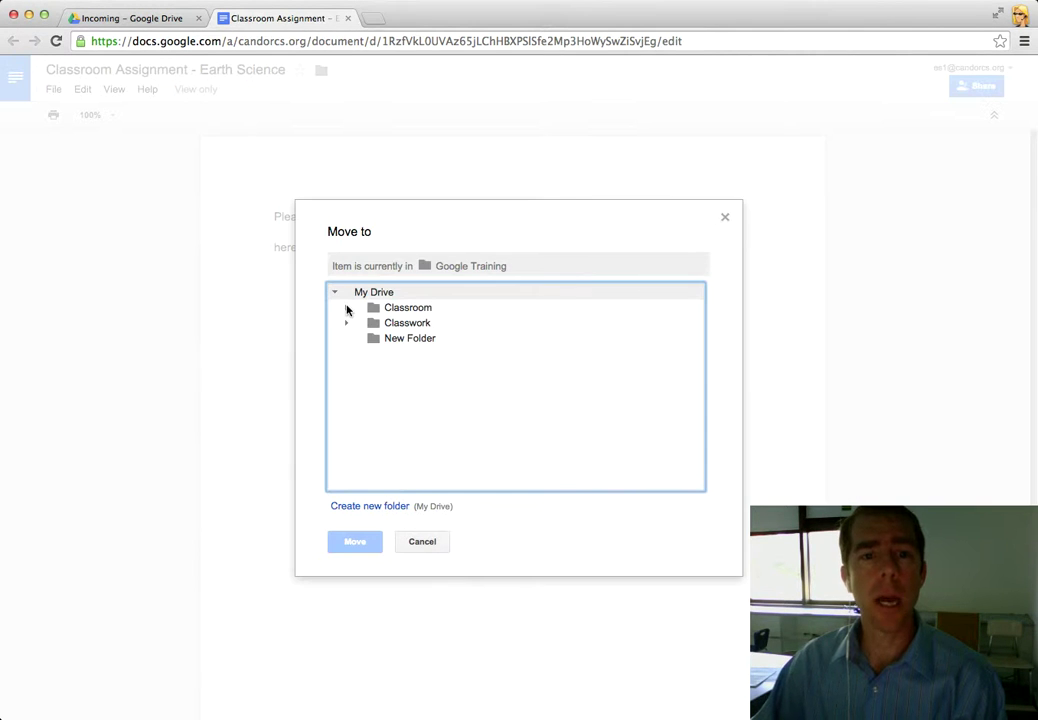
{"action": "left_click", "coordinate": [390, 308]}
{"action": "left_click", "coordinate": [401, 339]}
{"action": "left_click", "coordinate": [360, 541]}
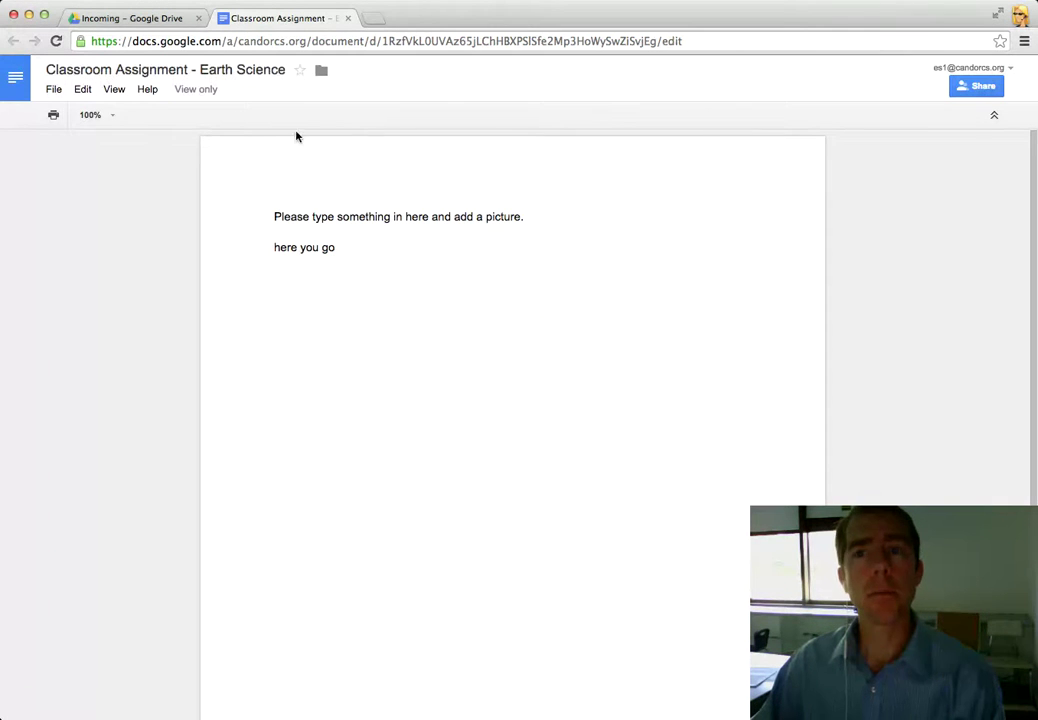
{"action": "key", "text": "super+w"}
{"action": "left_click", "coordinate": [53, 207]}
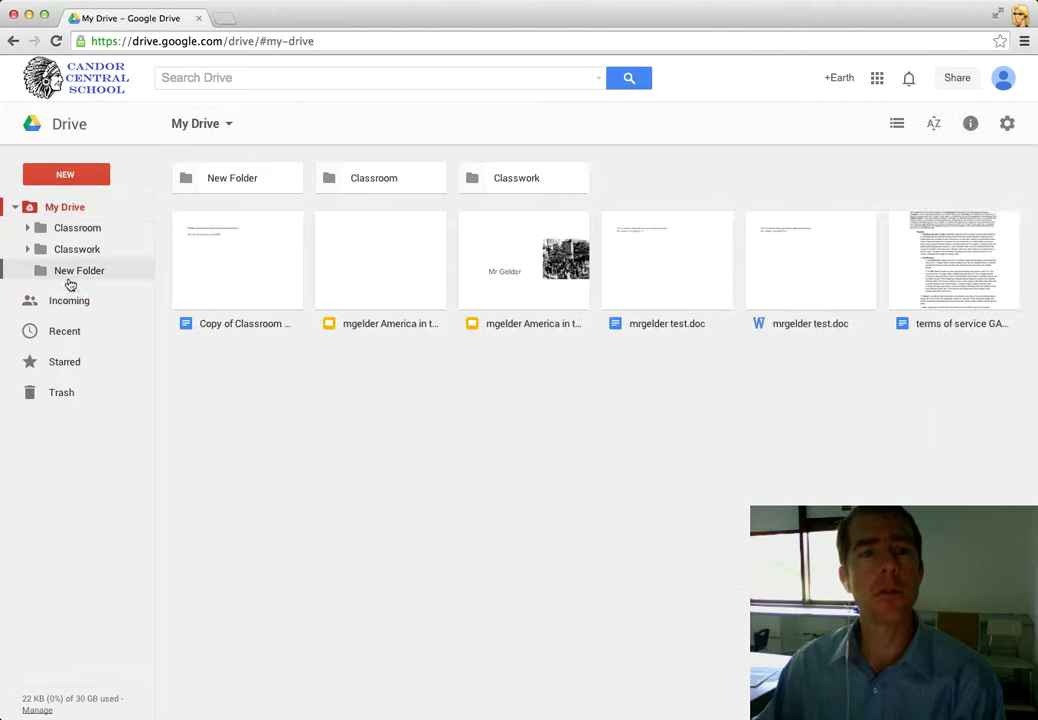
{"action": "left_click", "coordinate": [242, 180]}
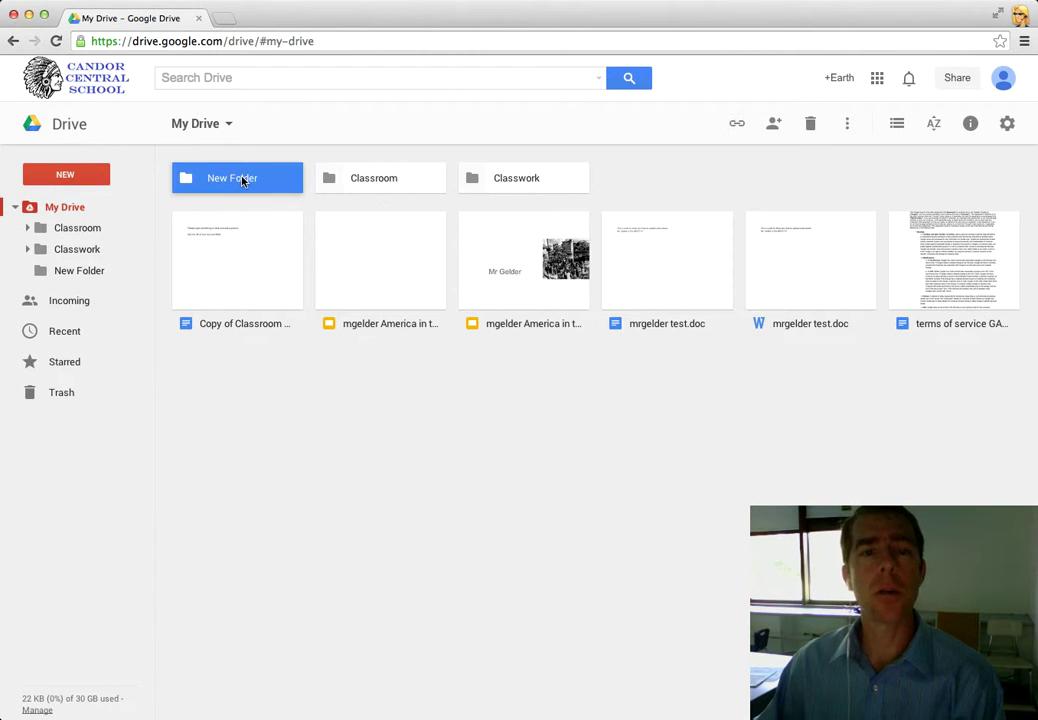
{"action": "double_click", "coordinate": [242, 180]}
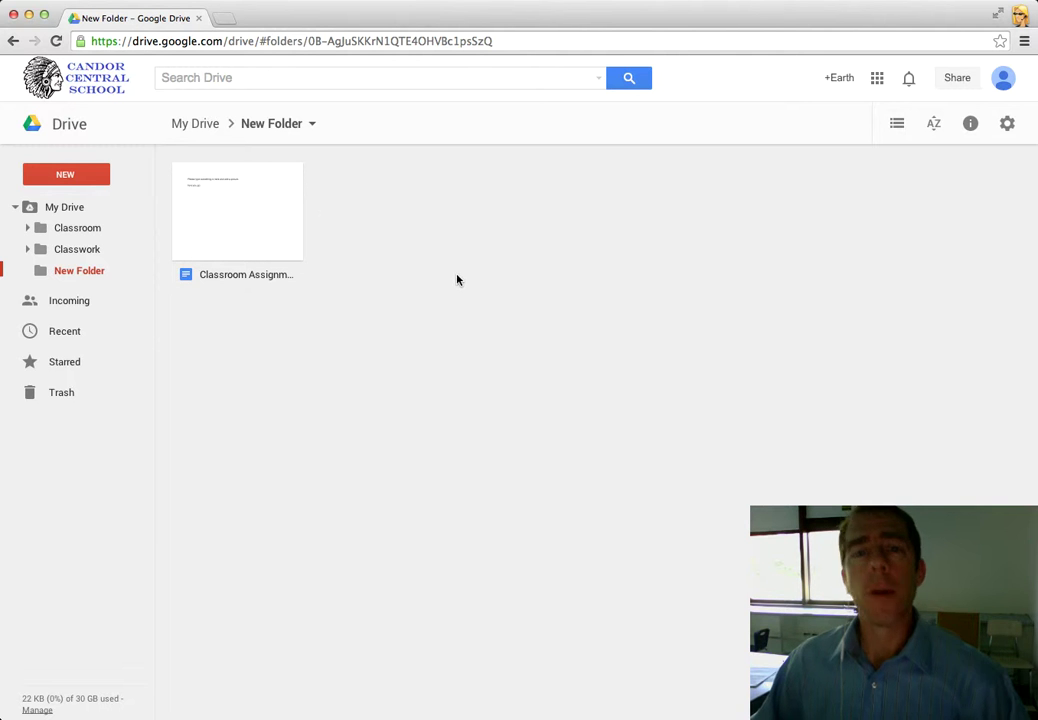
{"action": "left_click", "coordinate": [80, 207]}
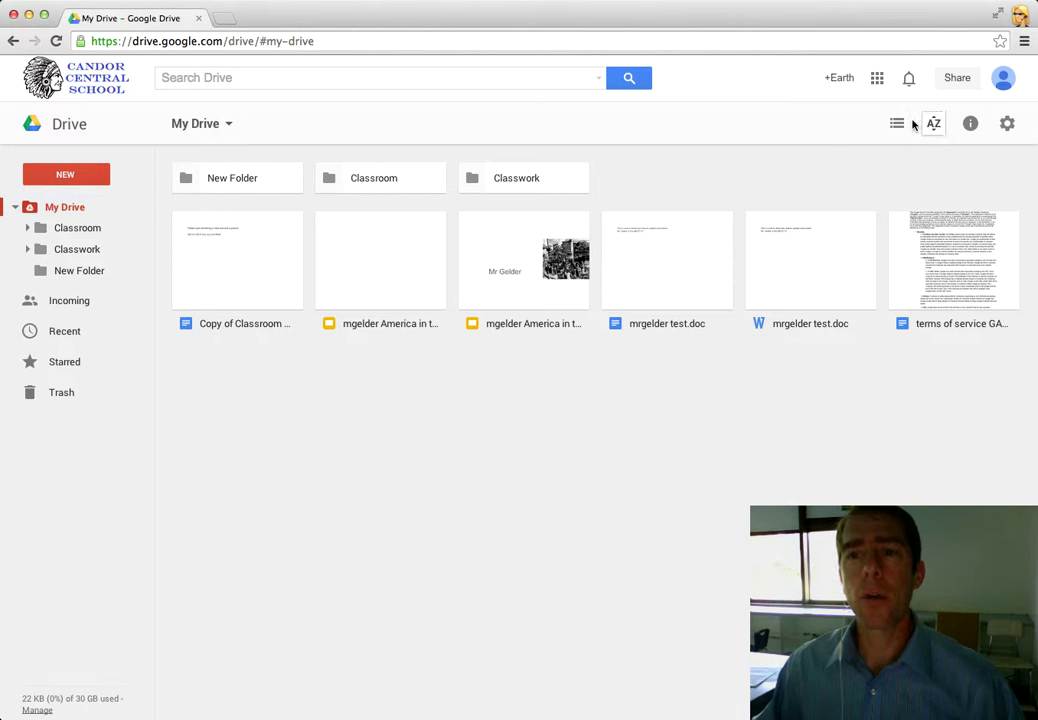
{"action": "left_click", "coordinate": [897, 124]}
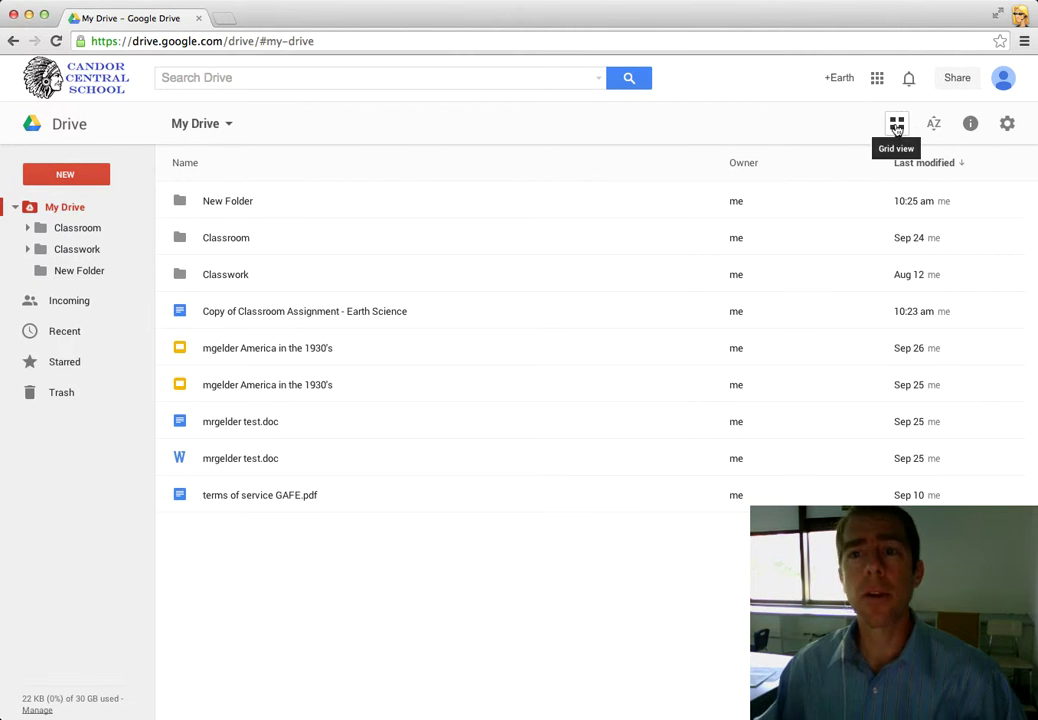
{"action": "left_click", "coordinate": [897, 126]}
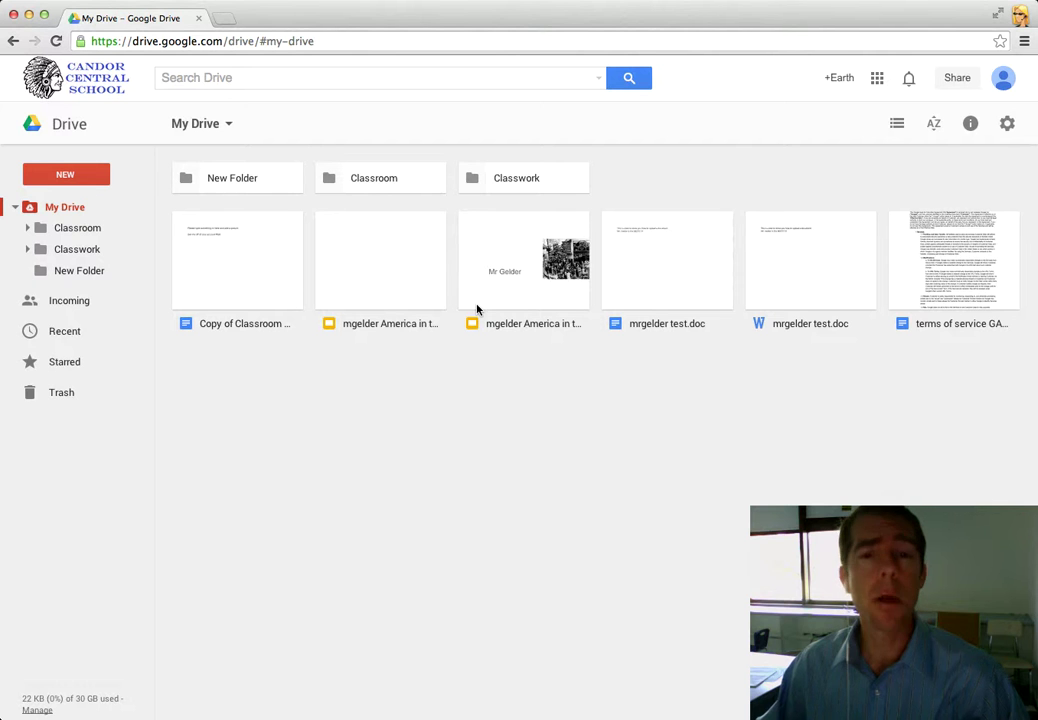
- Change New Folder's color to red and return to My Drive
{"action": "left_click", "coordinate": [240, 189]}
{"action": "double_click", "coordinate": [233, 186]}
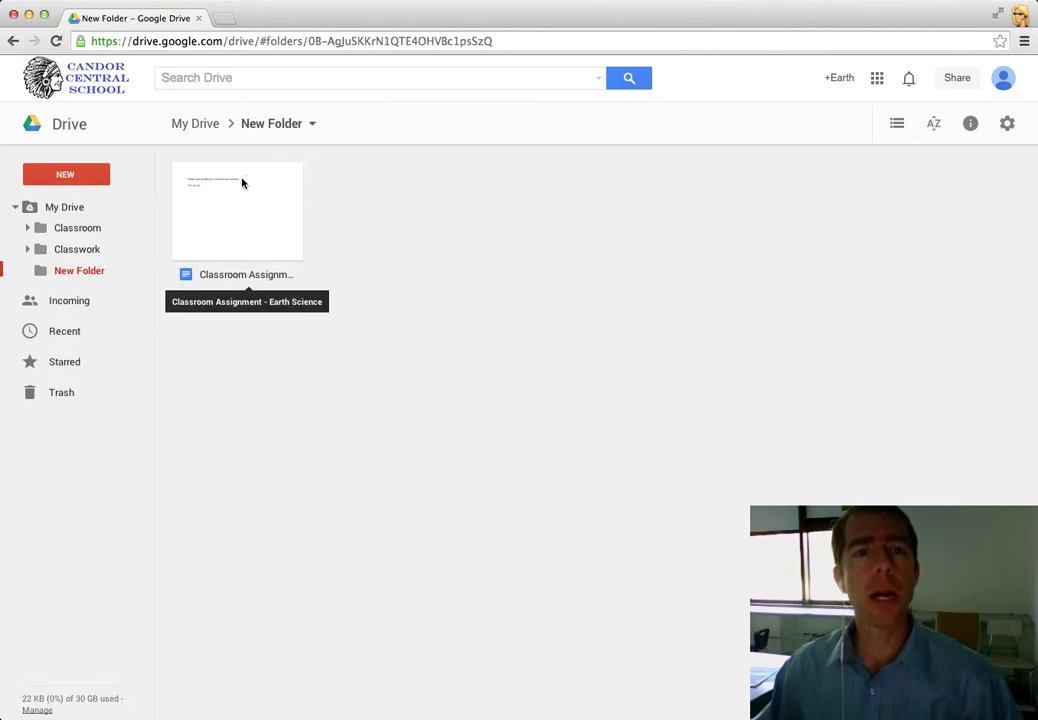
{"action": "left_click", "coordinate": [308, 127]}
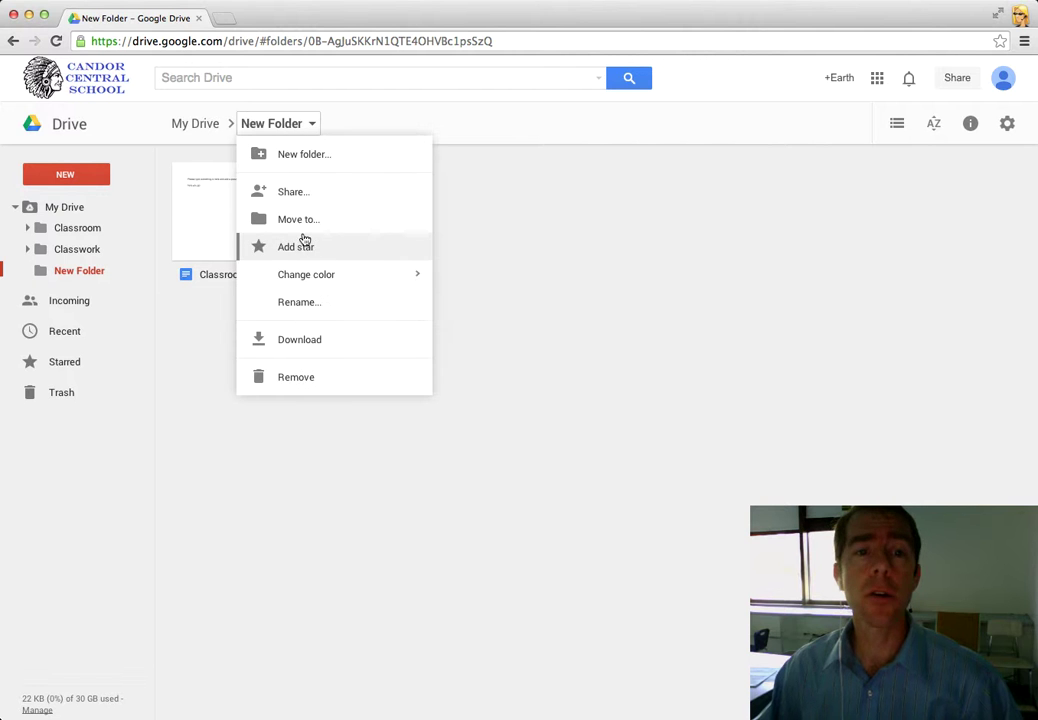
{"action": "mouse_move", "coordinate": [303, 276]}
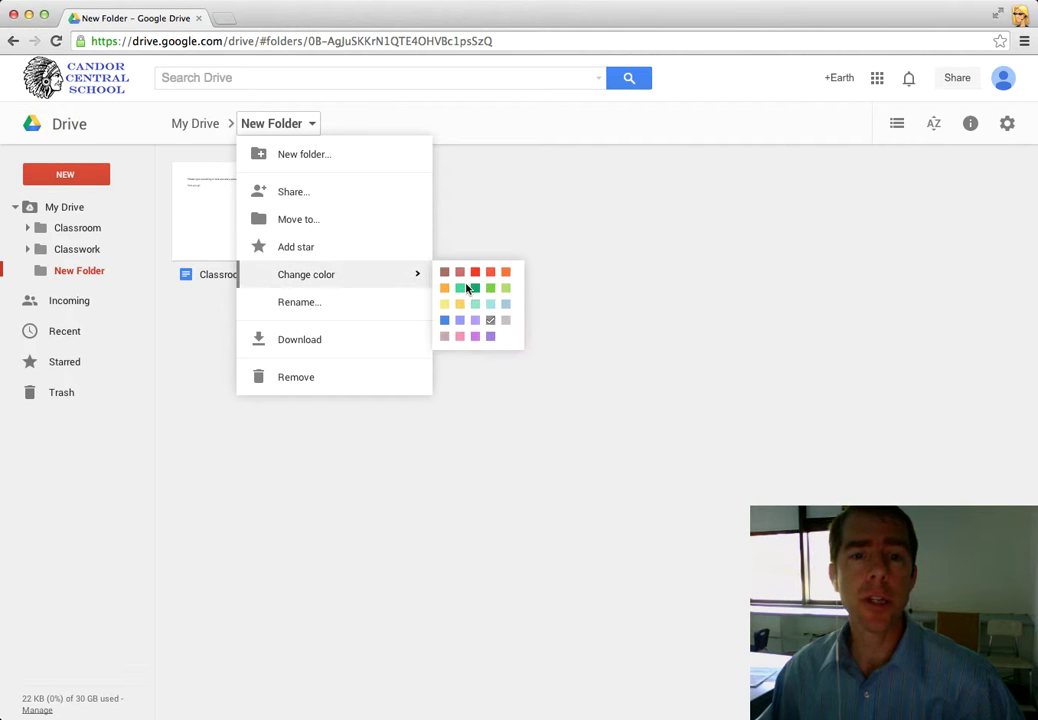
{"action": "left_click", "coordinate": [475, 280]}
{"action": "left_click", "coordinate": [47, 208]}
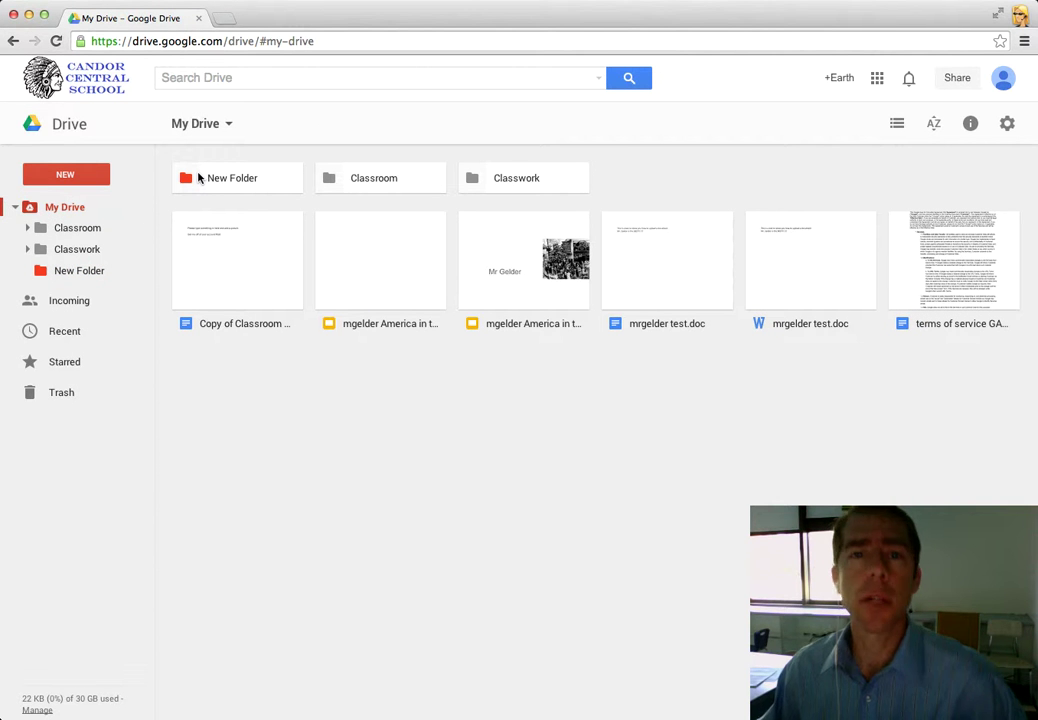